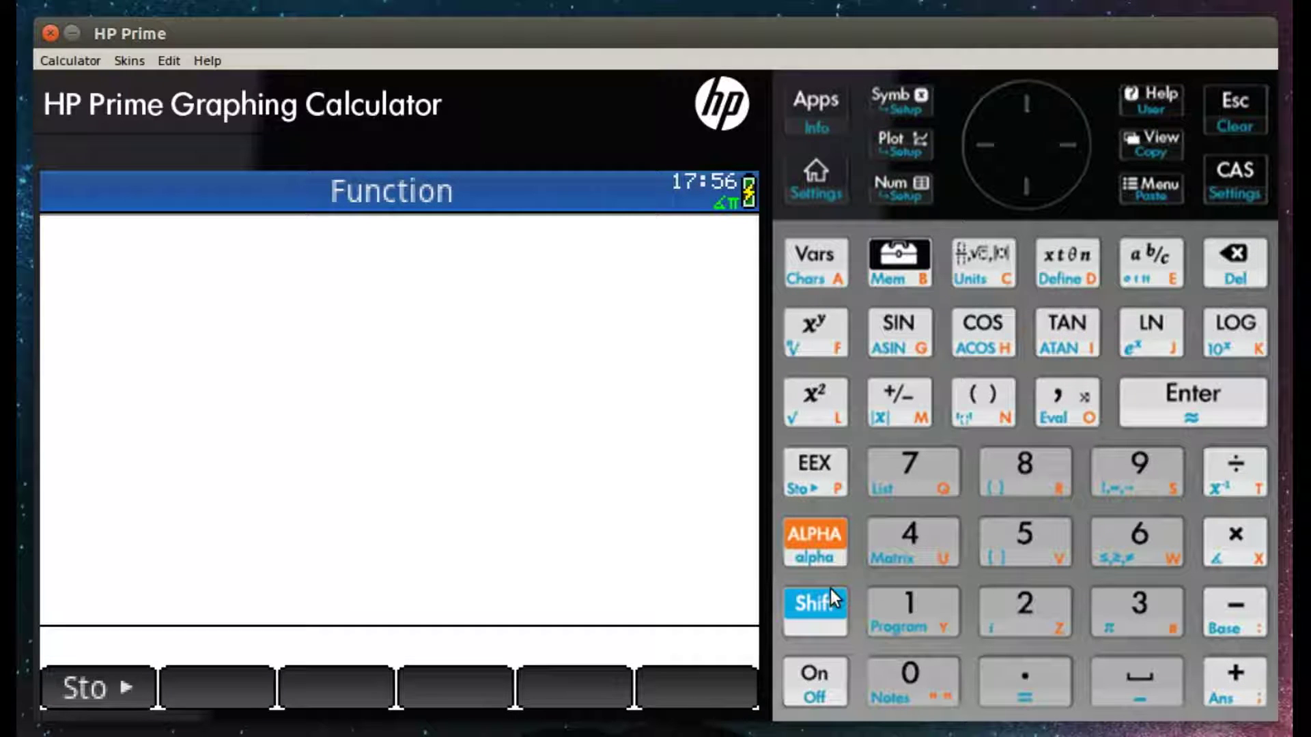
- In Home Settings, keep the angle measure as Radians and list the Complex display options a+b*i and (a,b)
click(813, 603)
click(814, 179)
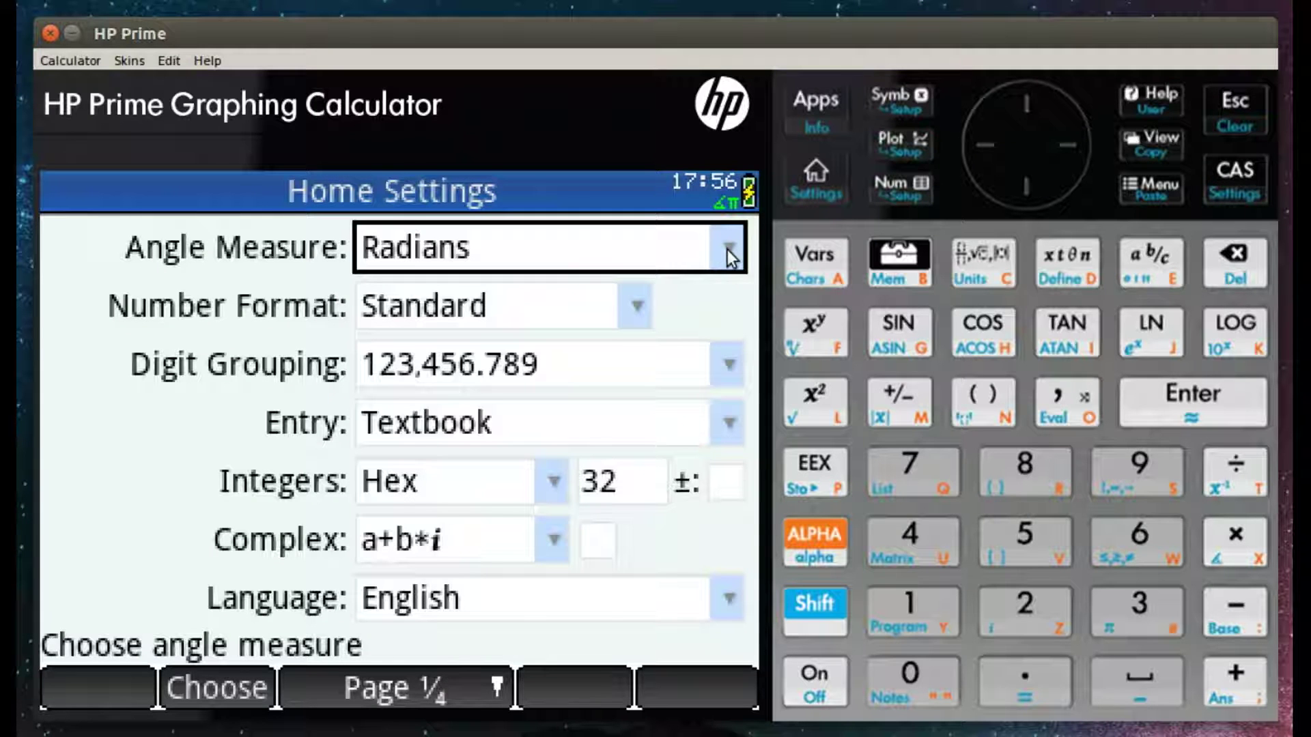
click(729, 252)
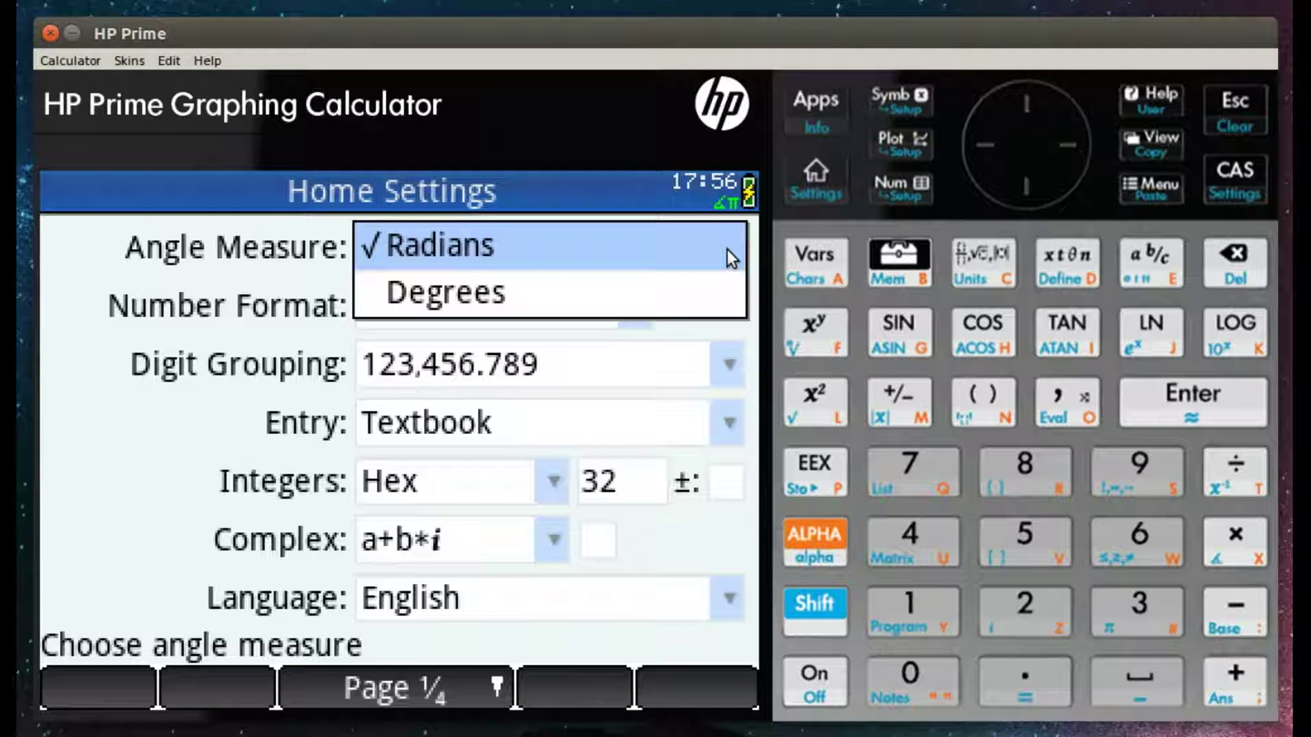
click(727, 248)
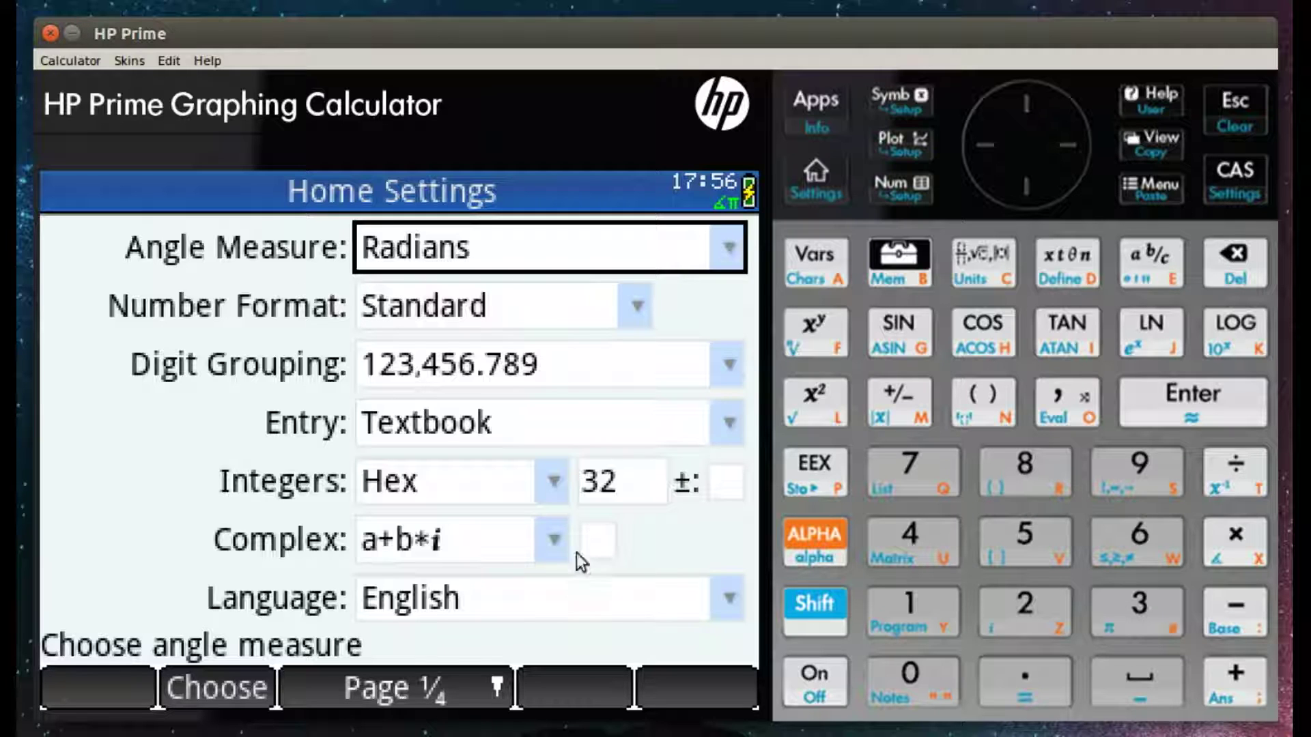
click(551, 549)
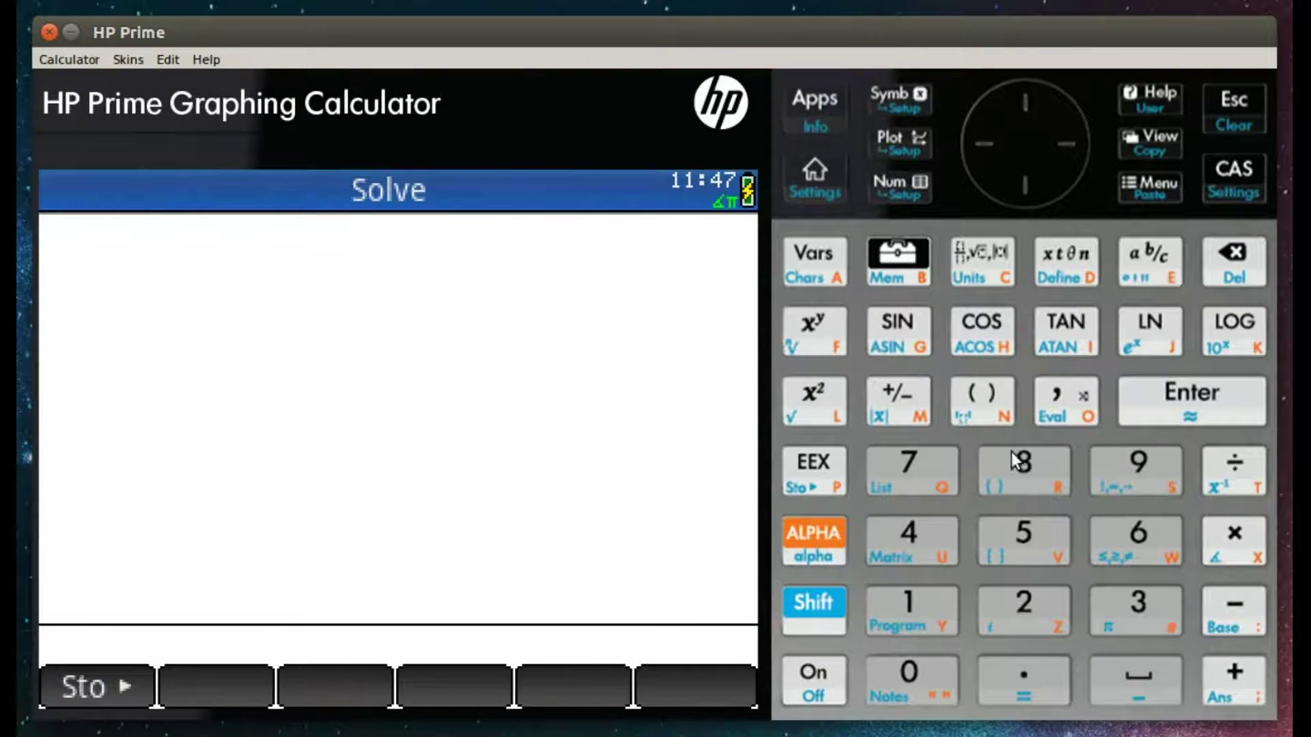
- Evaluate the number pair (10,10)
click(989, 395)
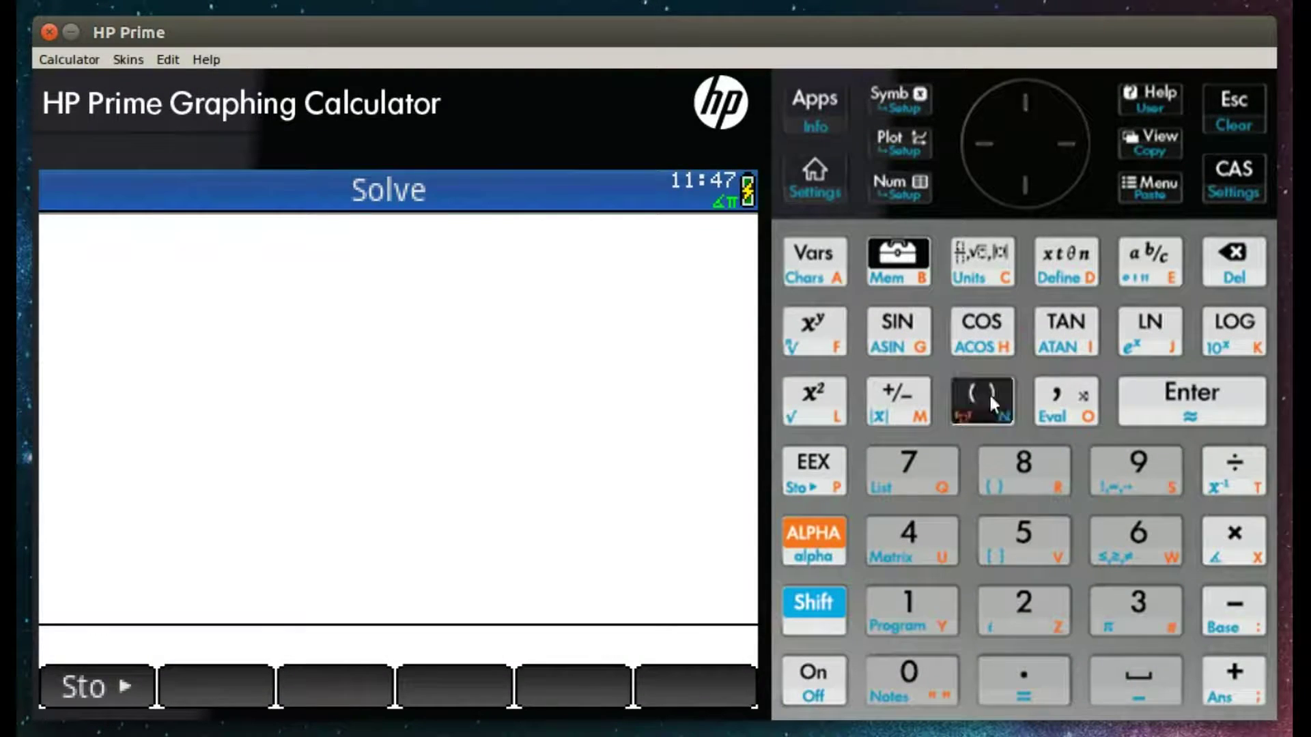
click(902, 615)
click(880, 690)
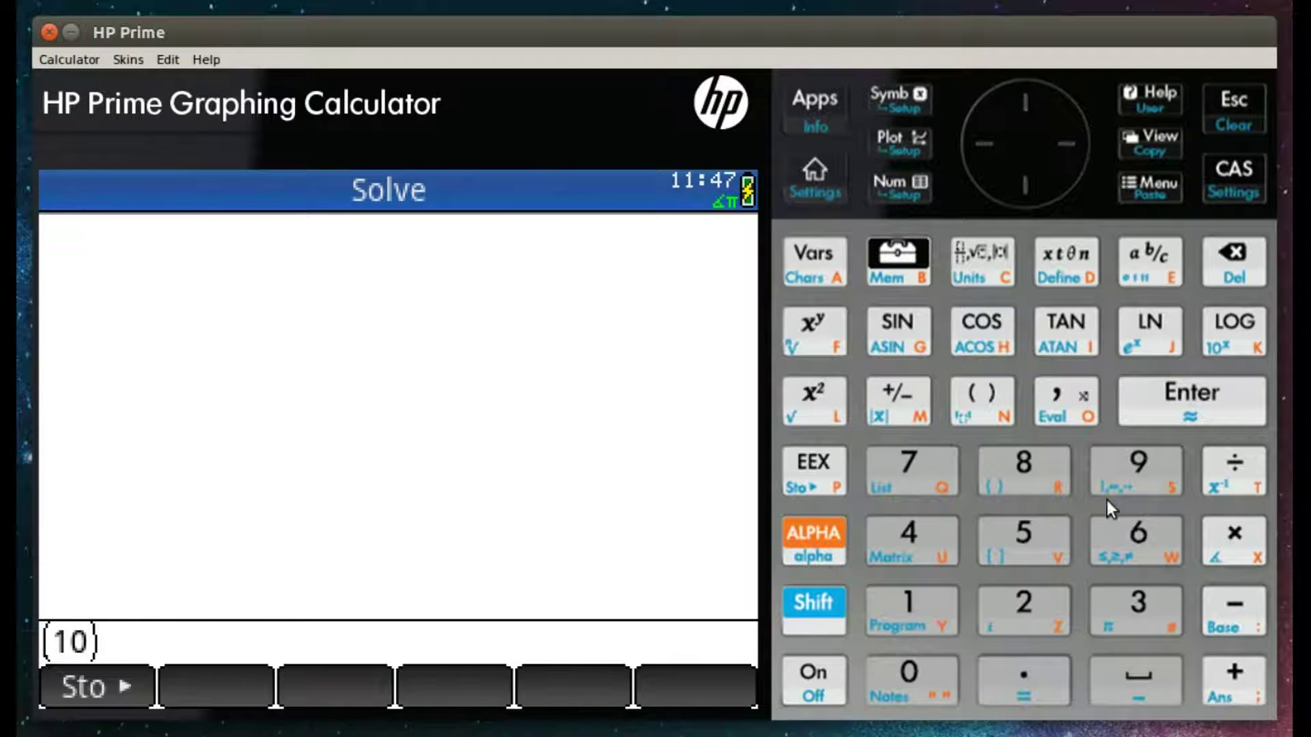
click(1066, 395)
click(932, 599)
click(903, 672)
click(1168, 410)
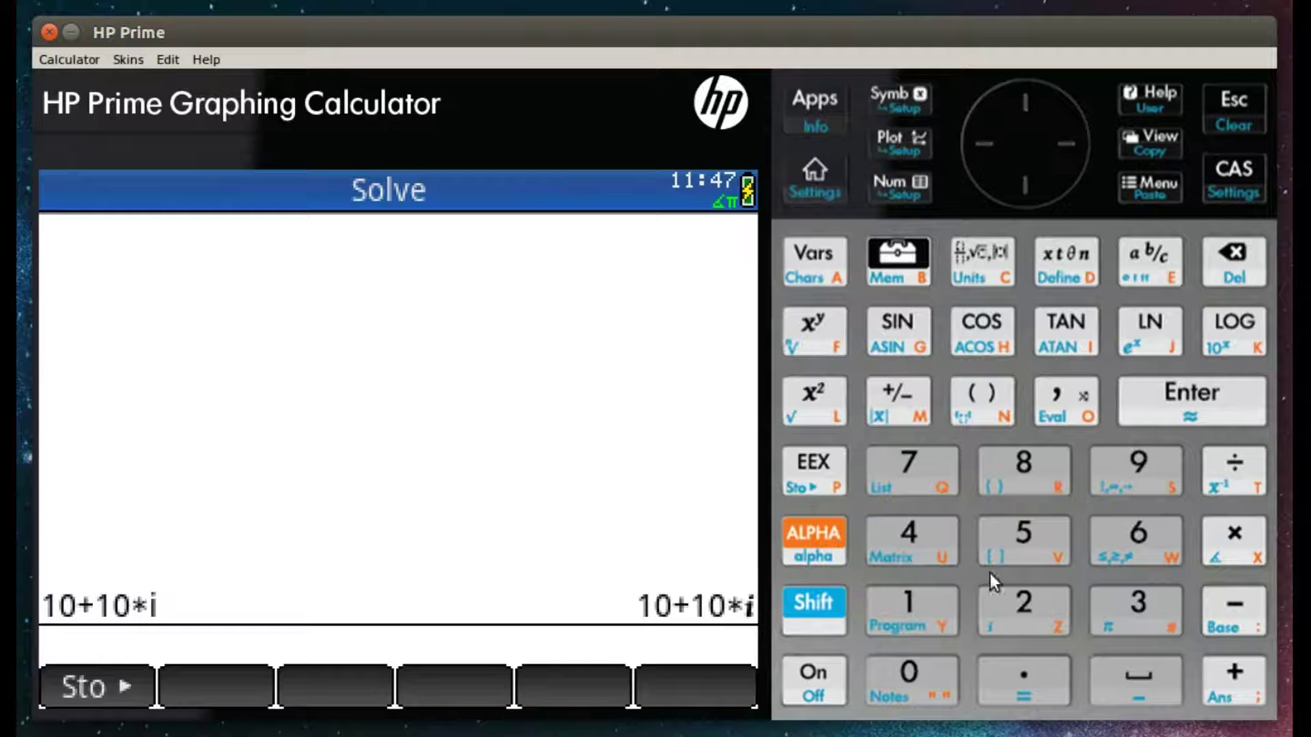
- Evaluate (10+10i), written with the imaginary unit i
click(982, 405)
click(914, 601)
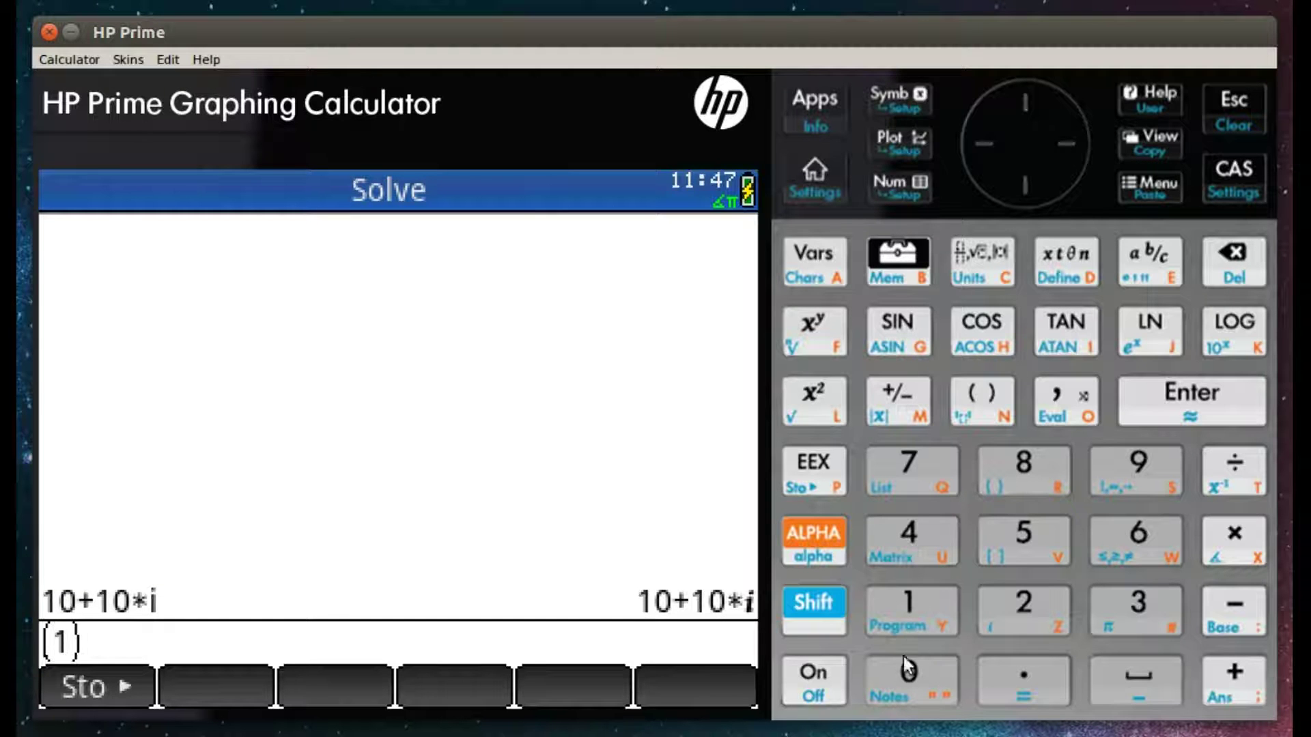
click(900, 665)
click(1240, 669)
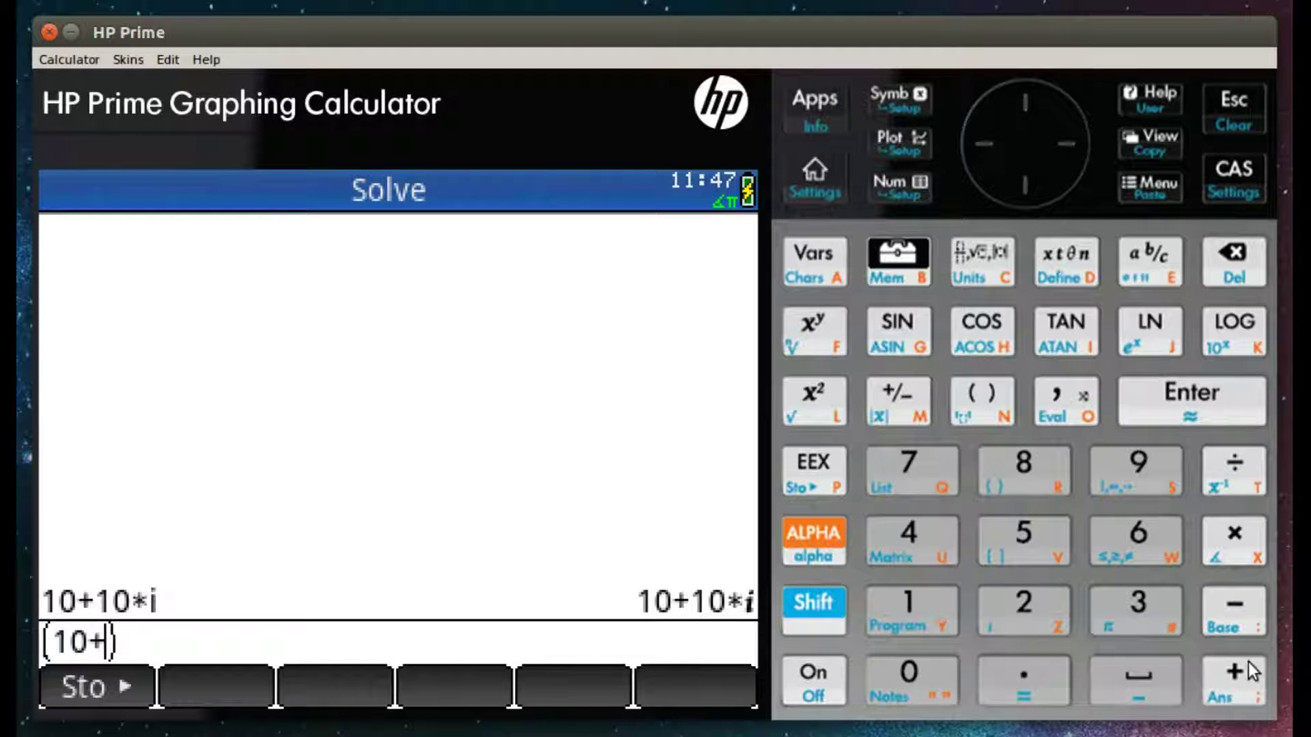
click(821, 609)
click(832, 600)
click(884, 607)
click(903, 657)
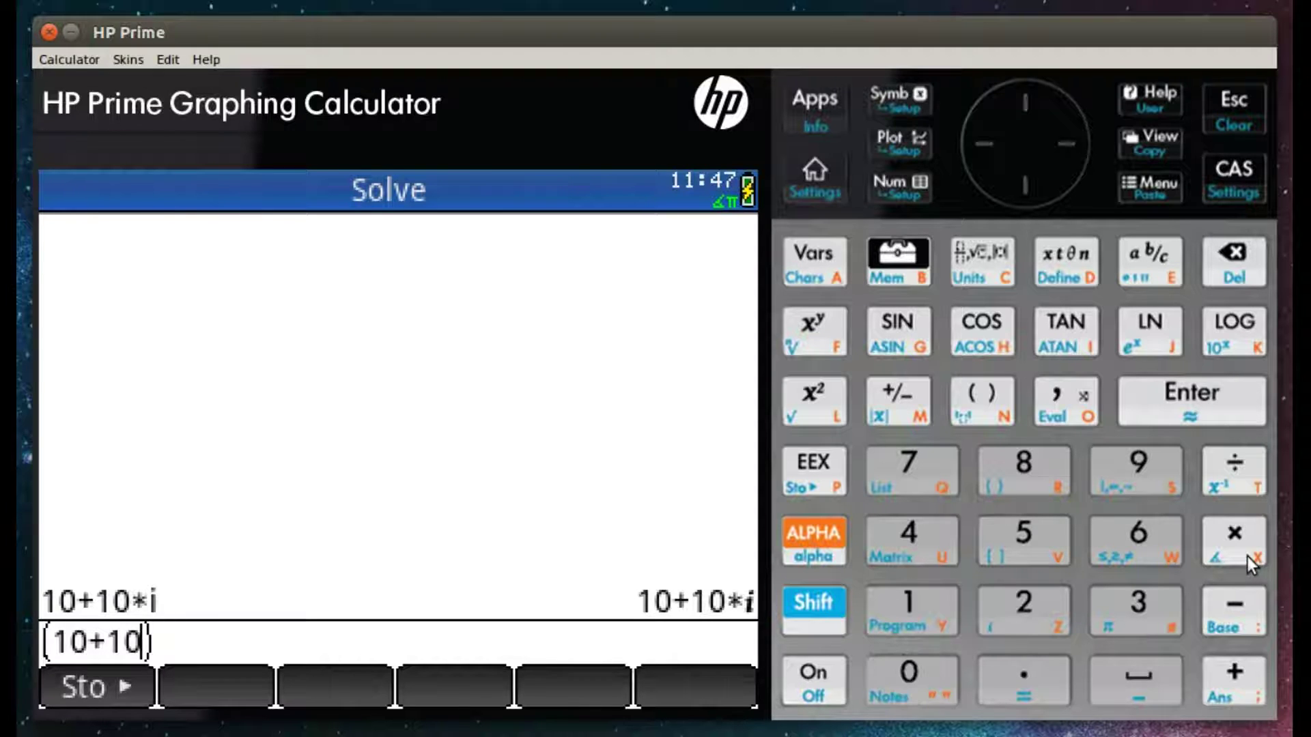
click(819, 604)
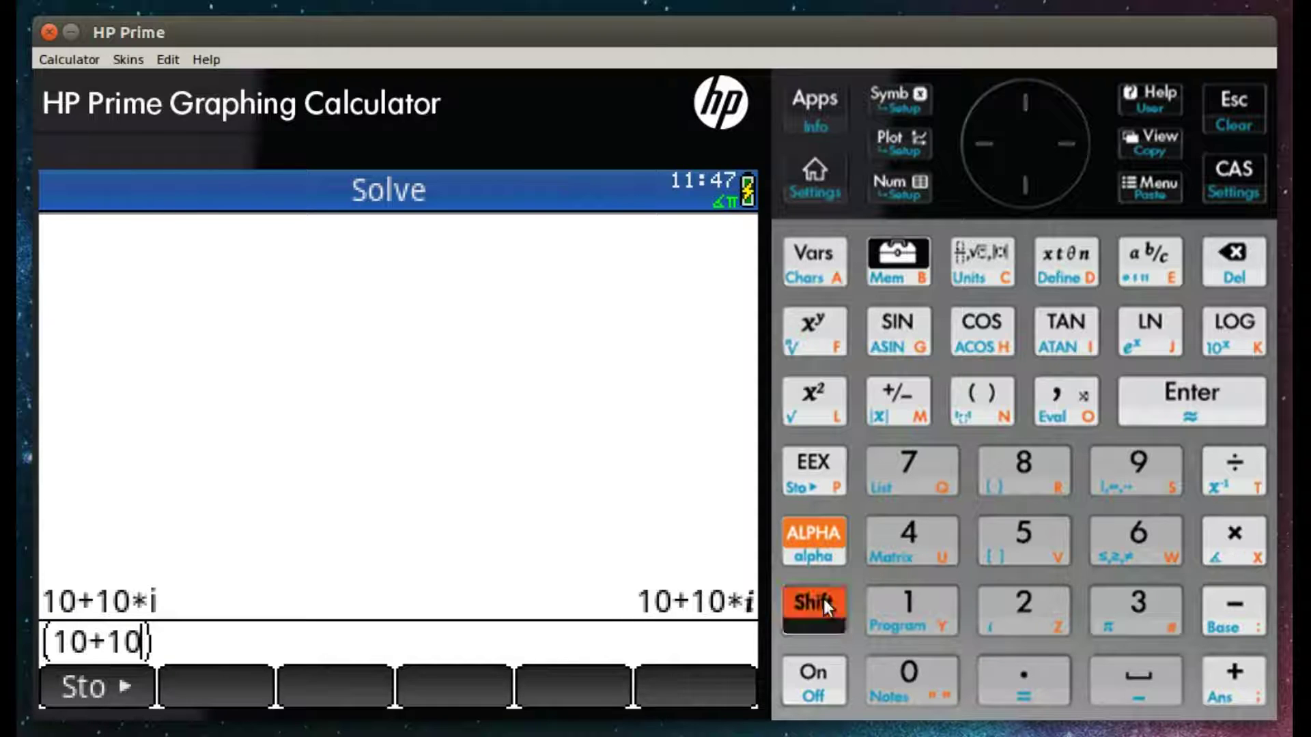
click(1018, 602)
click(1126, 410)
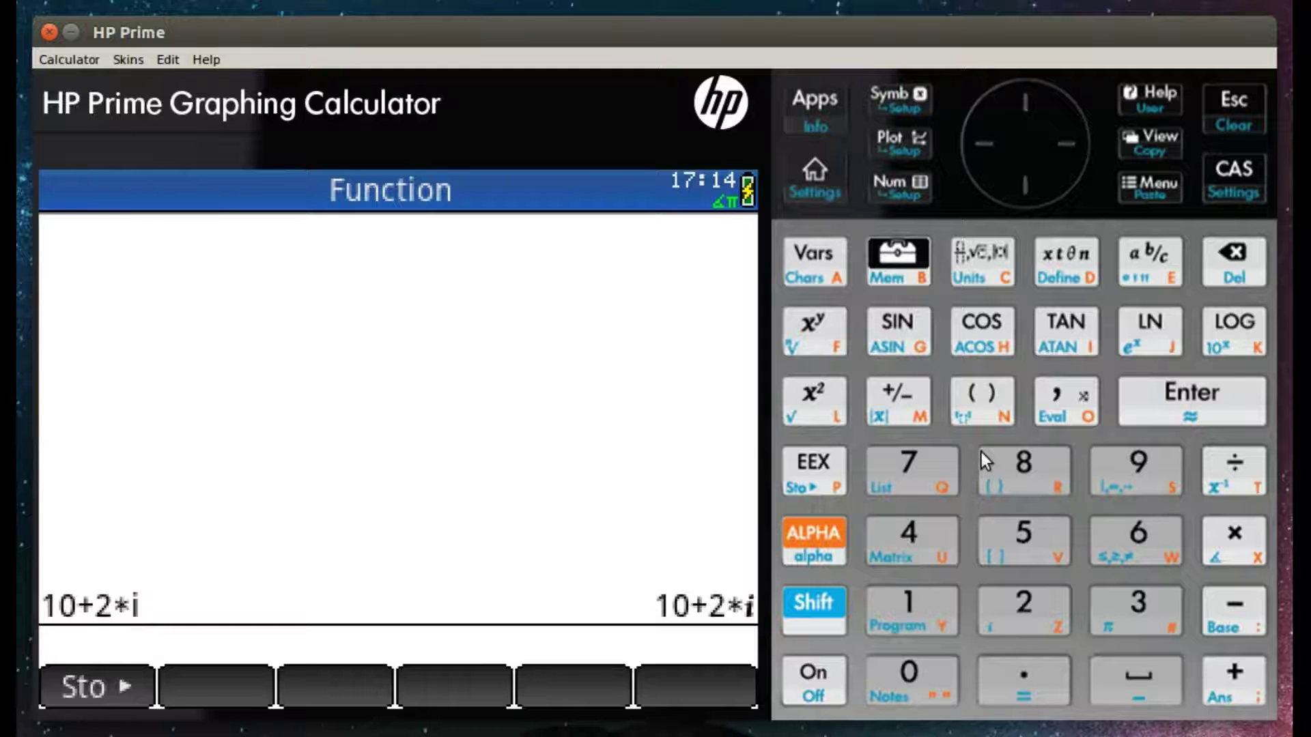
- Add the pairs (10,2) and (1,1), getting 11+3*i
click(981, 398)
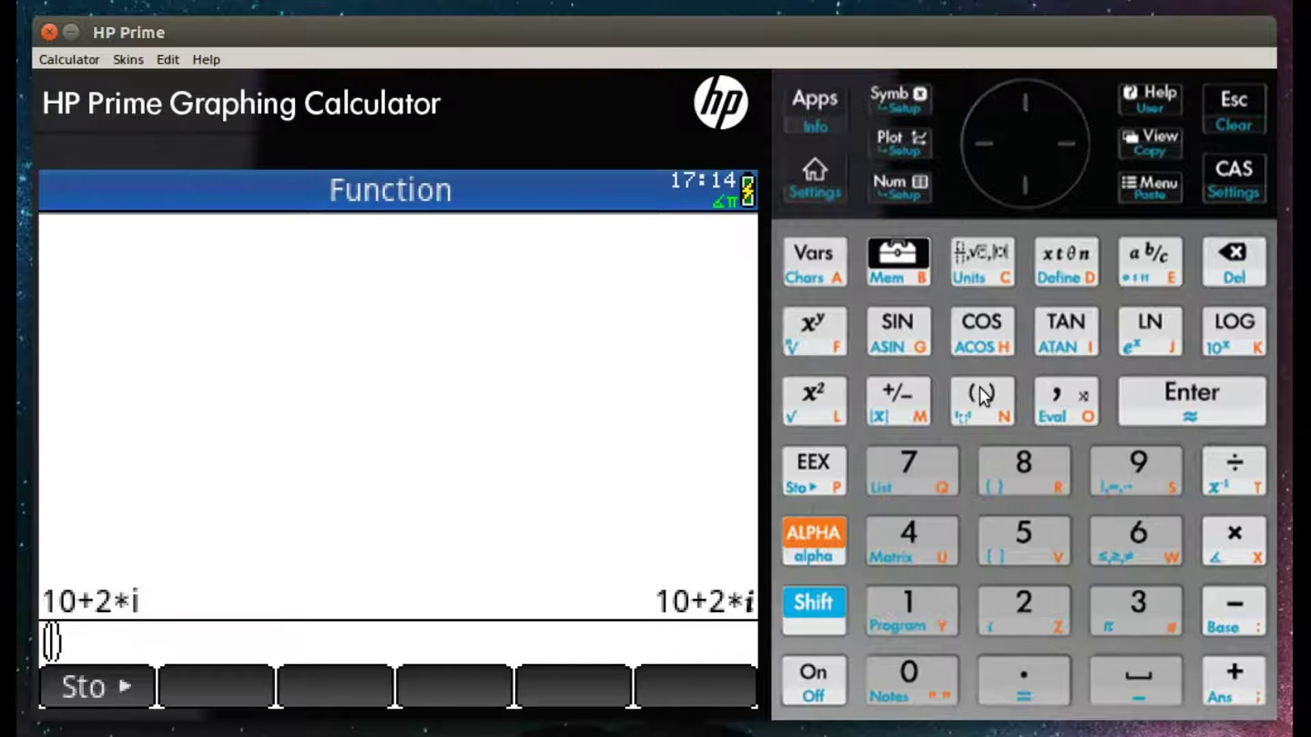
click(923, 616)
click(886, 693)
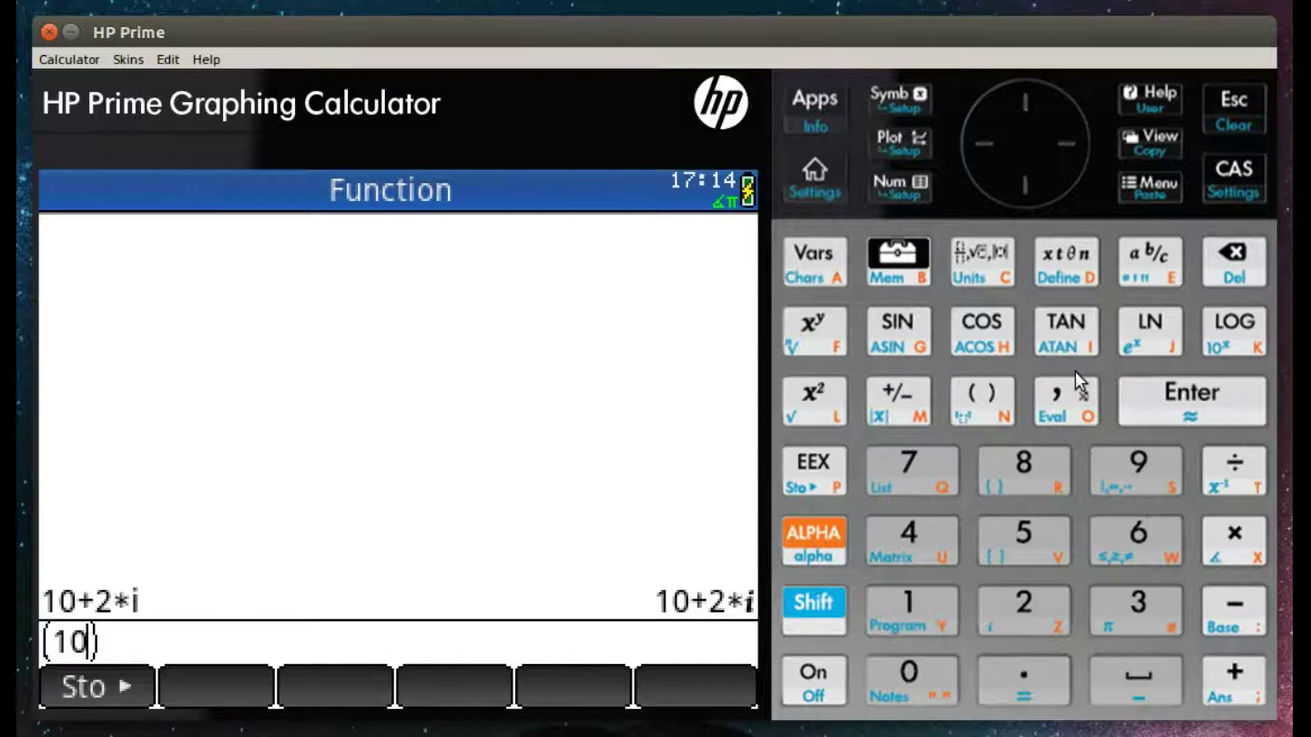
click(1083, 389)
click(1038, 617)
click(1238, 706)
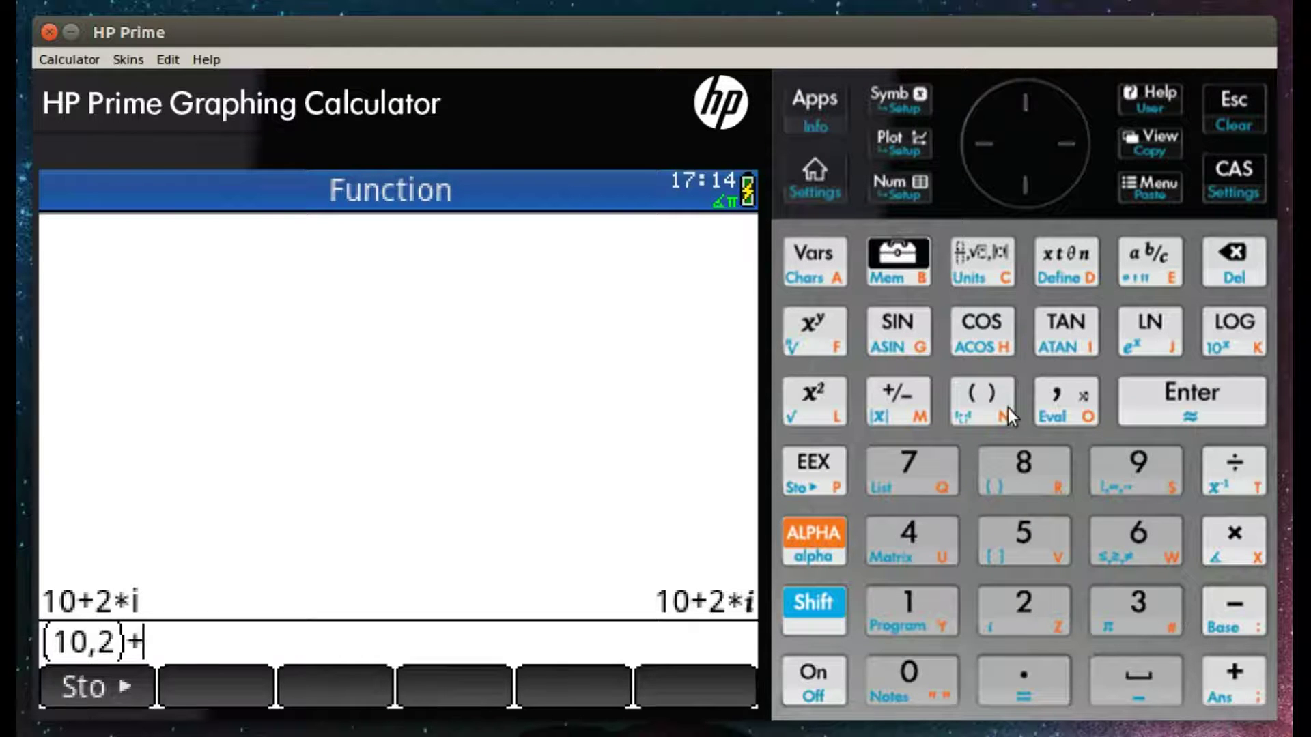
click(1005, 404)
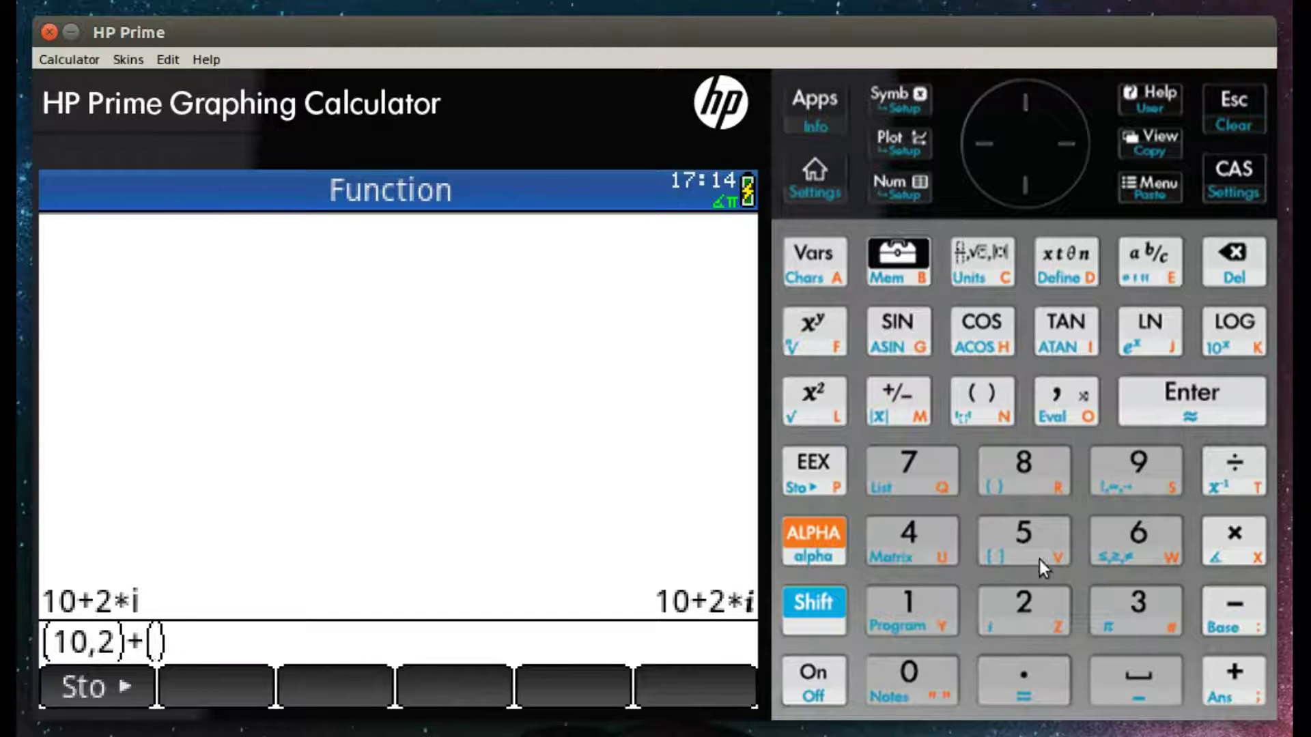
click(931, 606)
click(1070, 396)
click(926, 607)
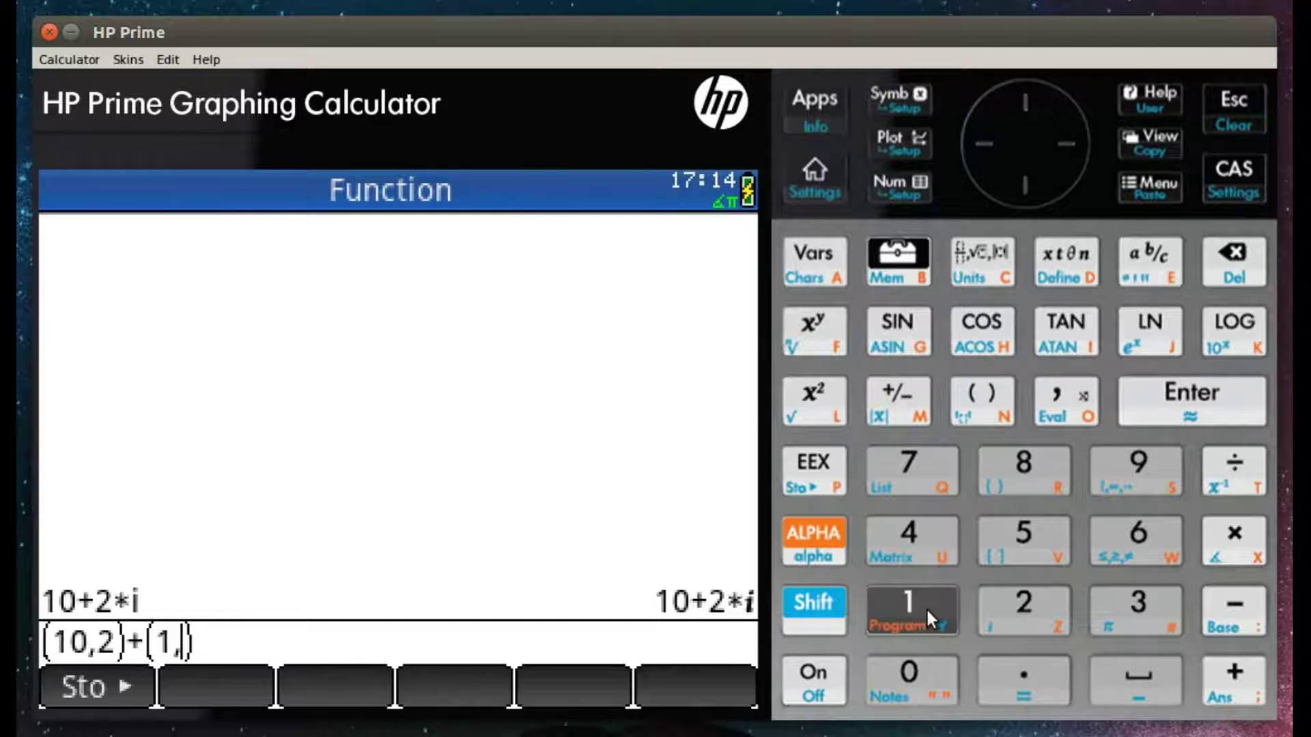
click(1133, 398)
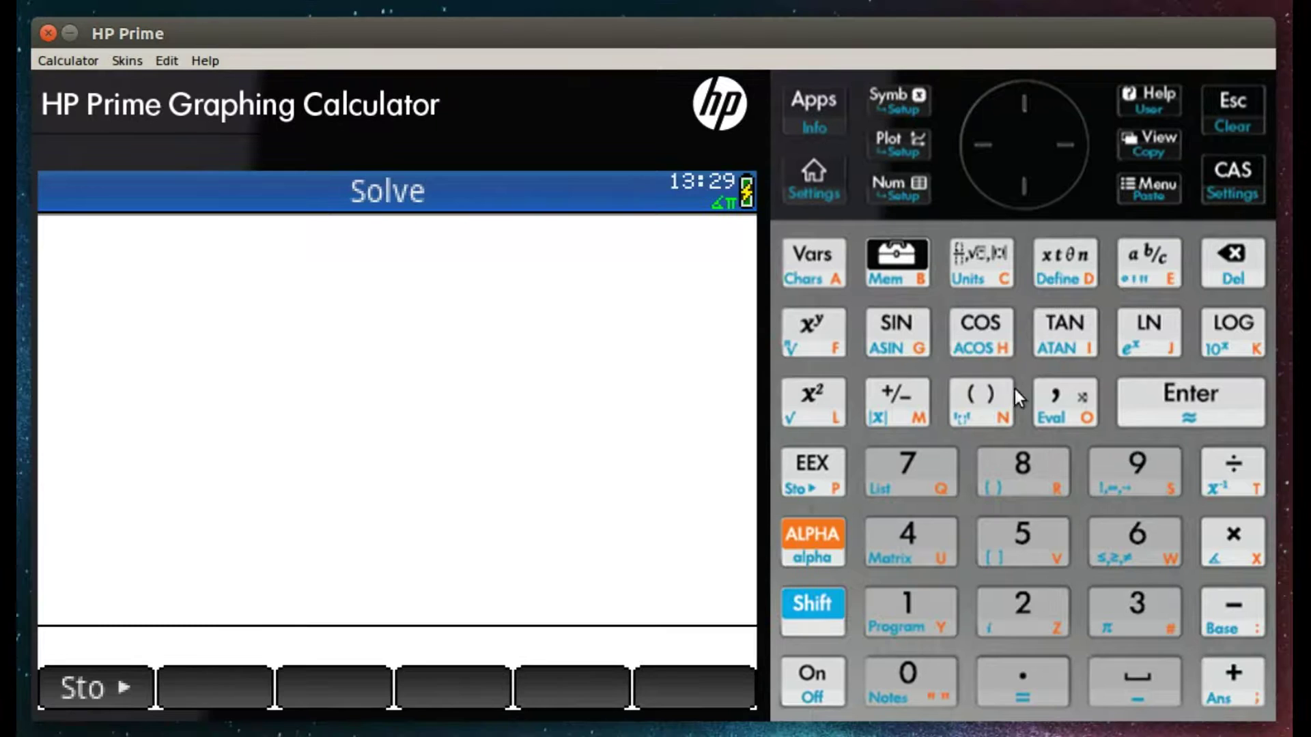
- Evaluate (10,20)*2
click(999, 399)
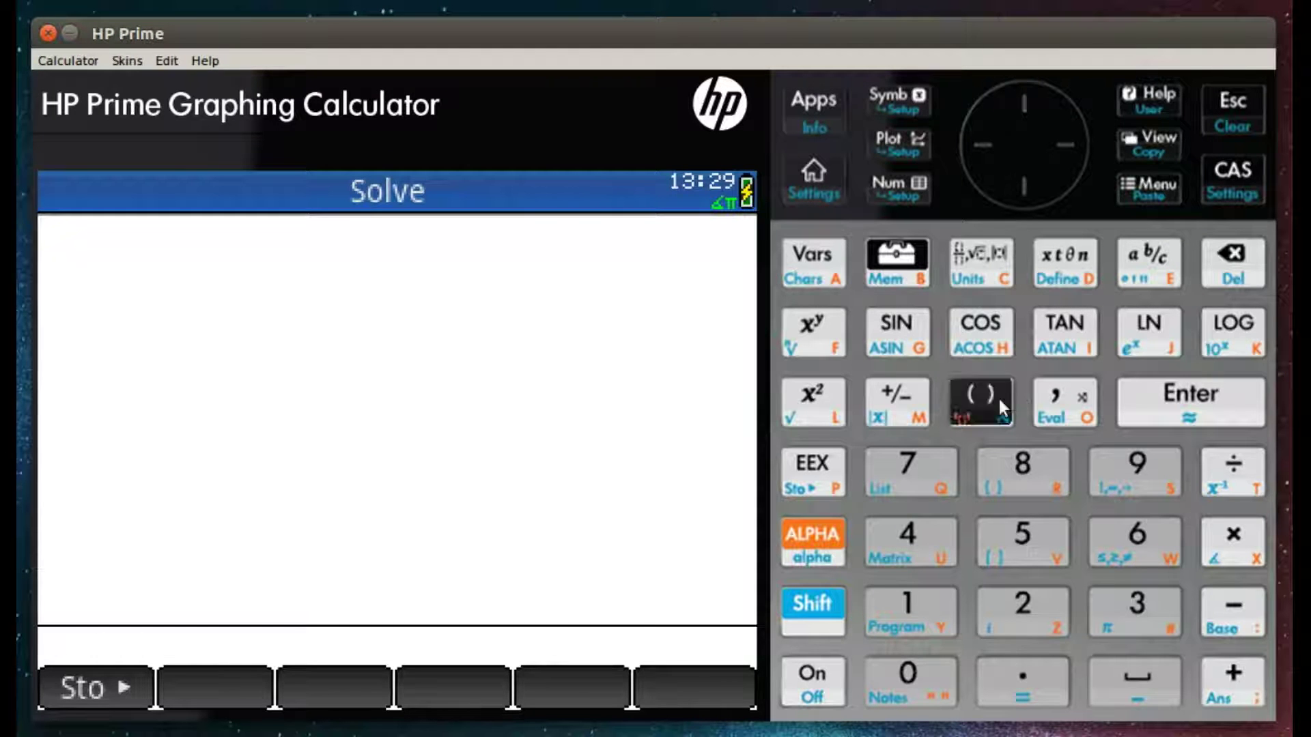
click(942, 607)
click(918, 675)
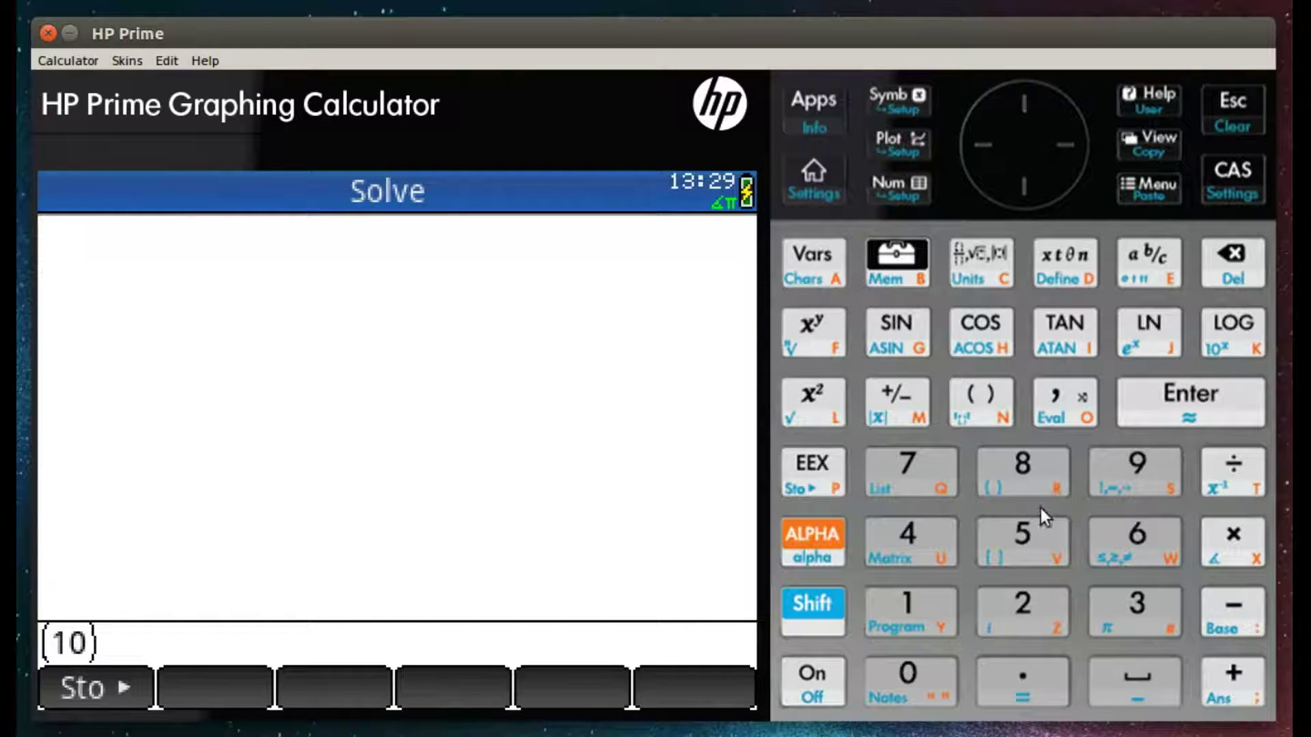
click(1057, 422)
click(1017, 601)
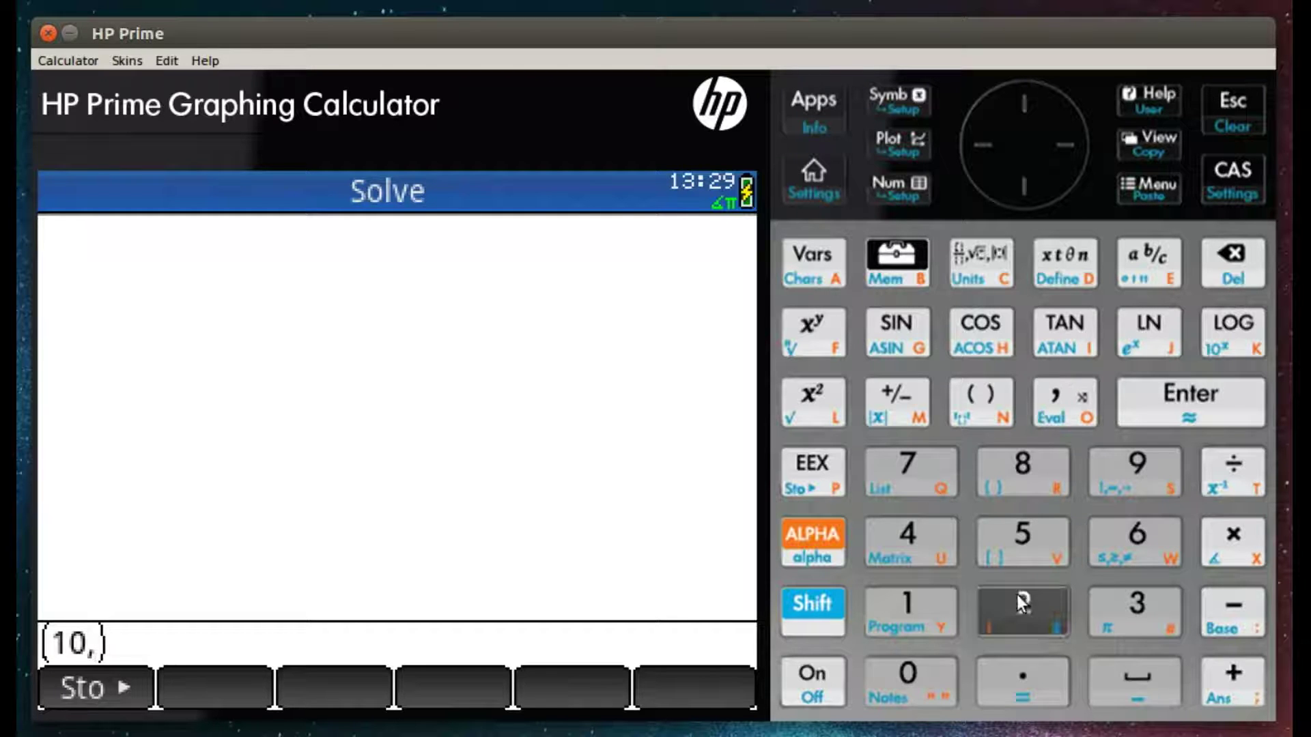
click(945, 670)
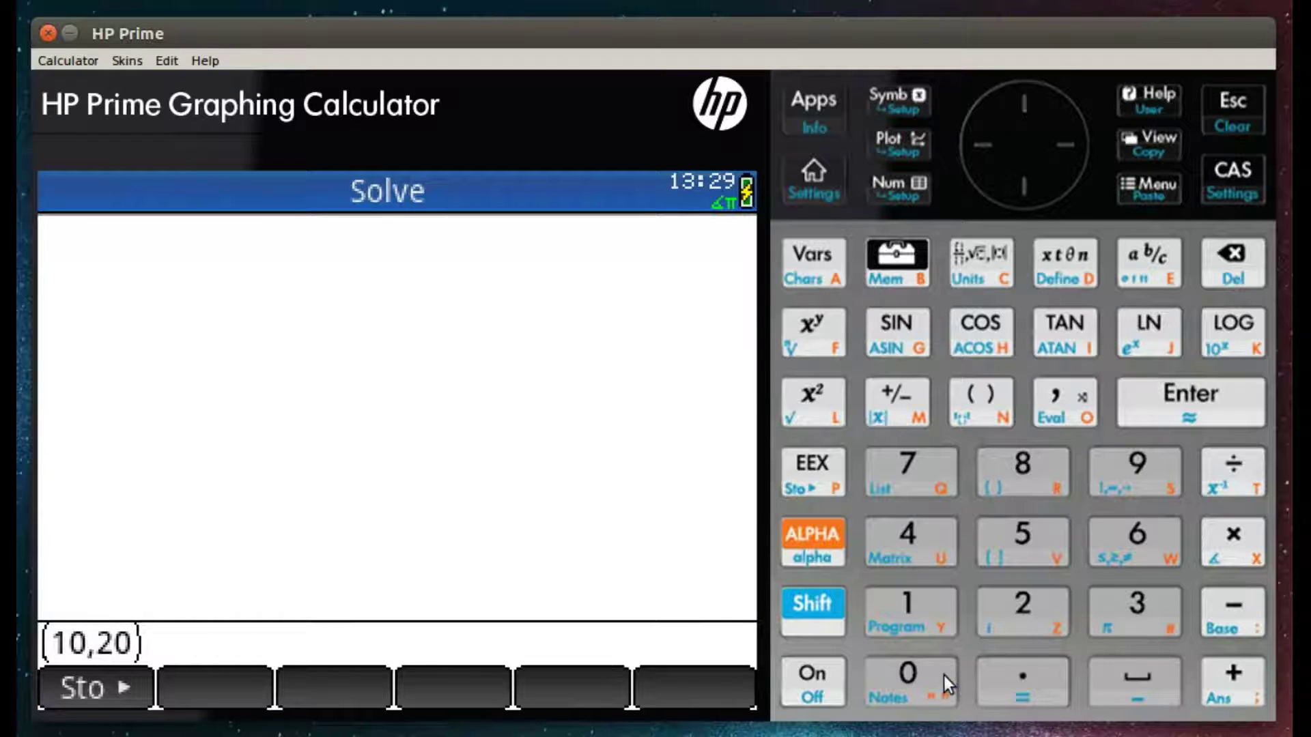
click(1066, 144)
click(1233, 536)
click(1028, 614)
click(1145, 394)
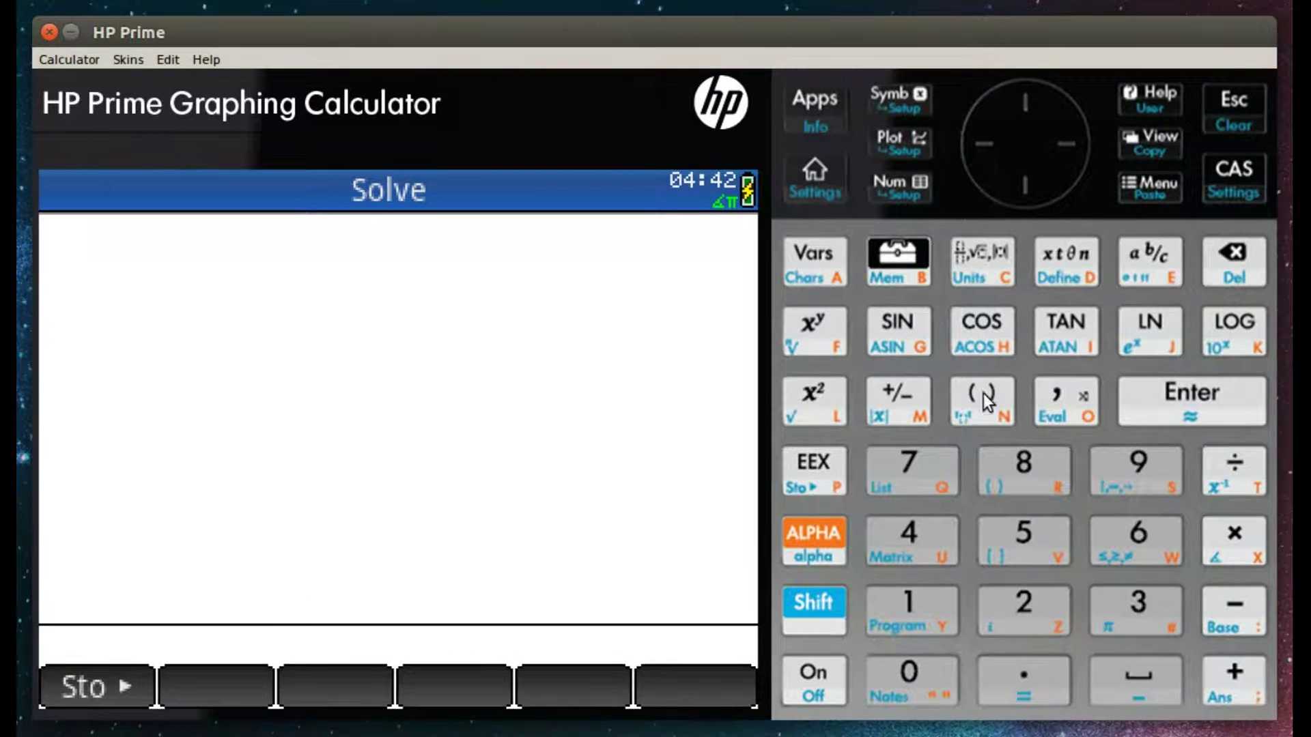
- Multiply (10,20) by (2,4), giving -60+80*i
click(981, 393)
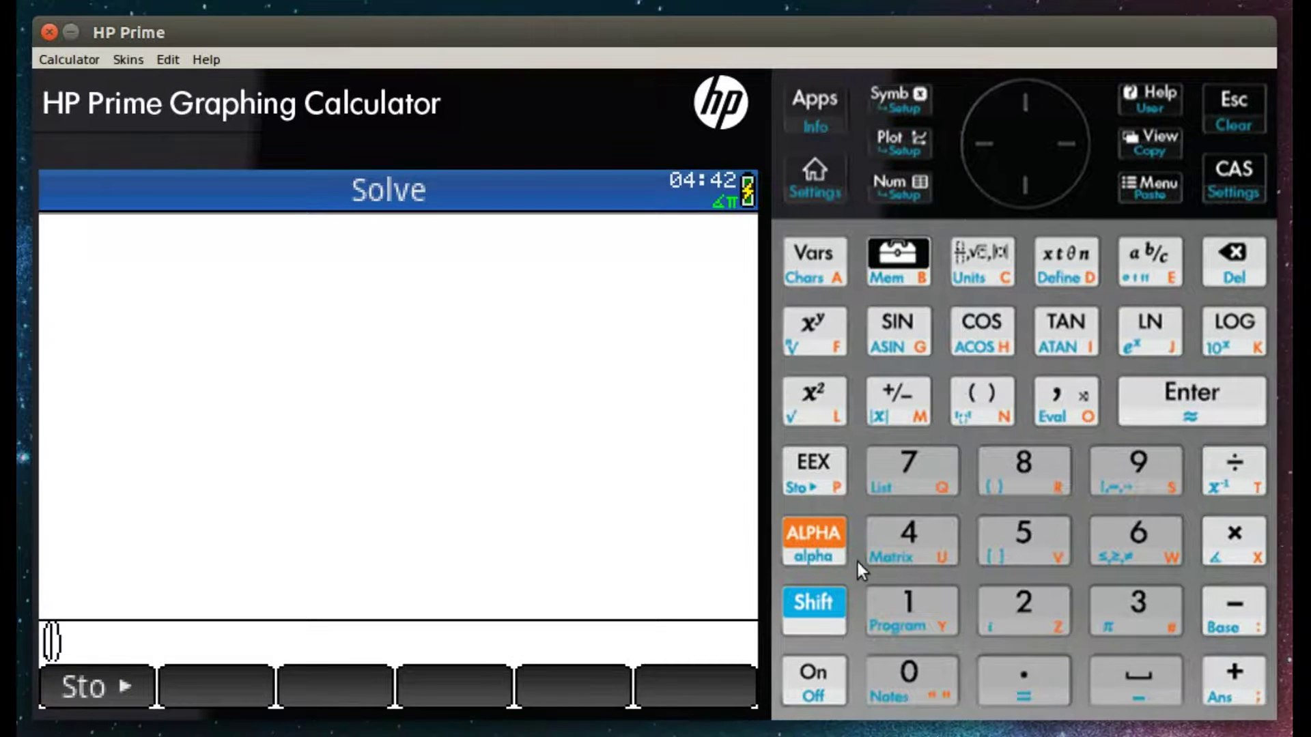
click(899, 613)
click(881, 684)
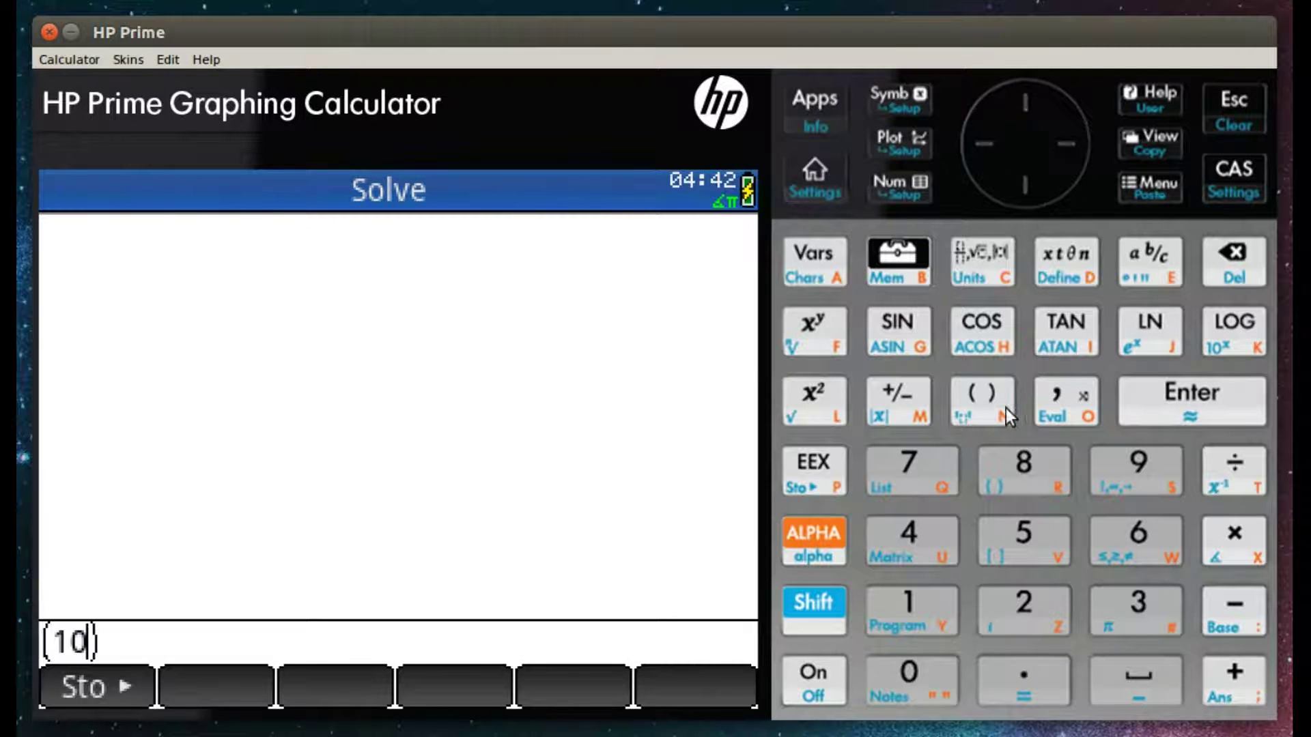
click(1055, 397)
click(1028, 605)
click(913, 670)
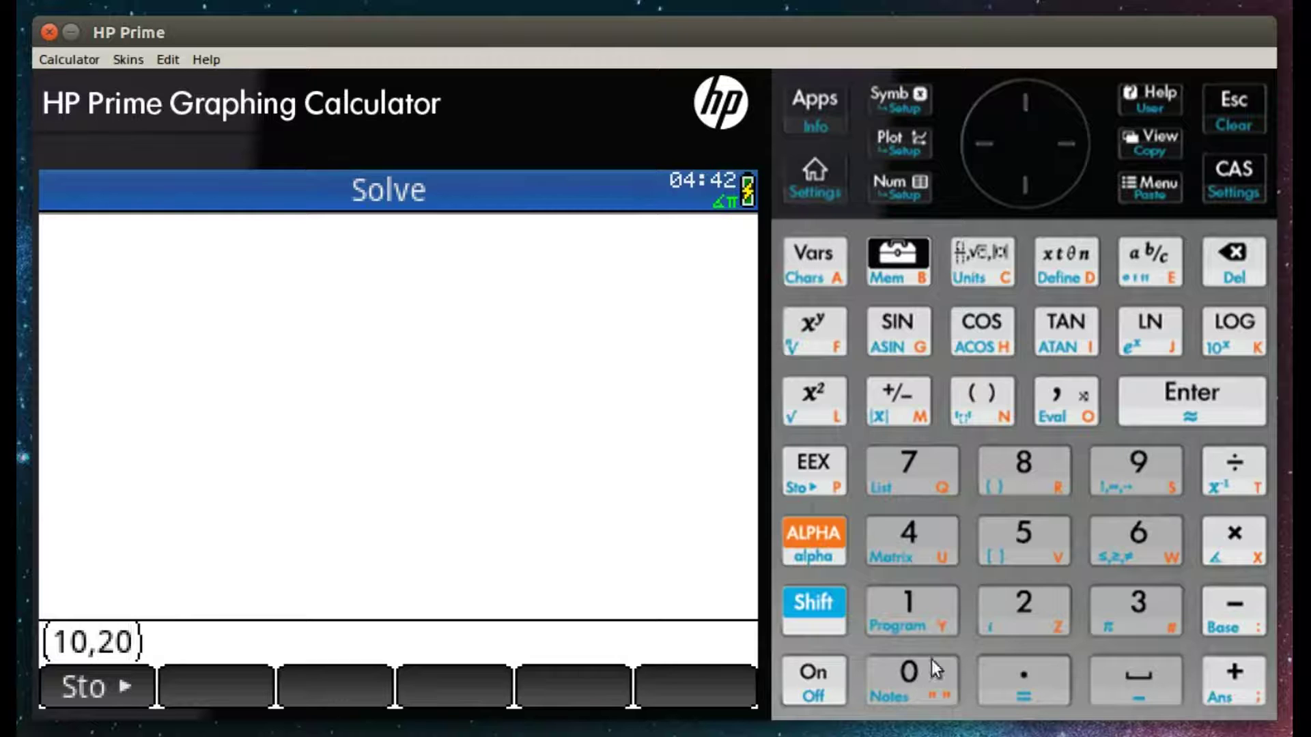
click(1222, 516)
click(991, 396)
click(1003, 601)
click(1060, 403)
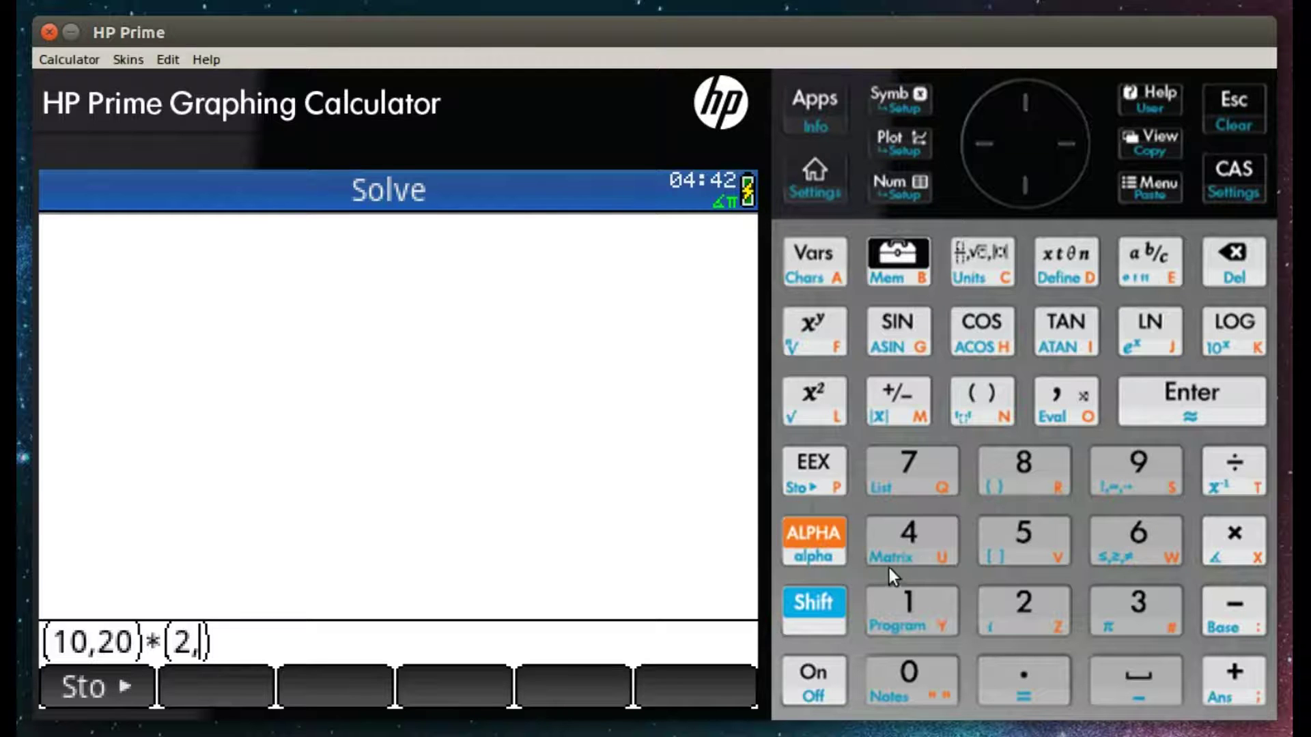
click(918, 543)
click(1128, 392)
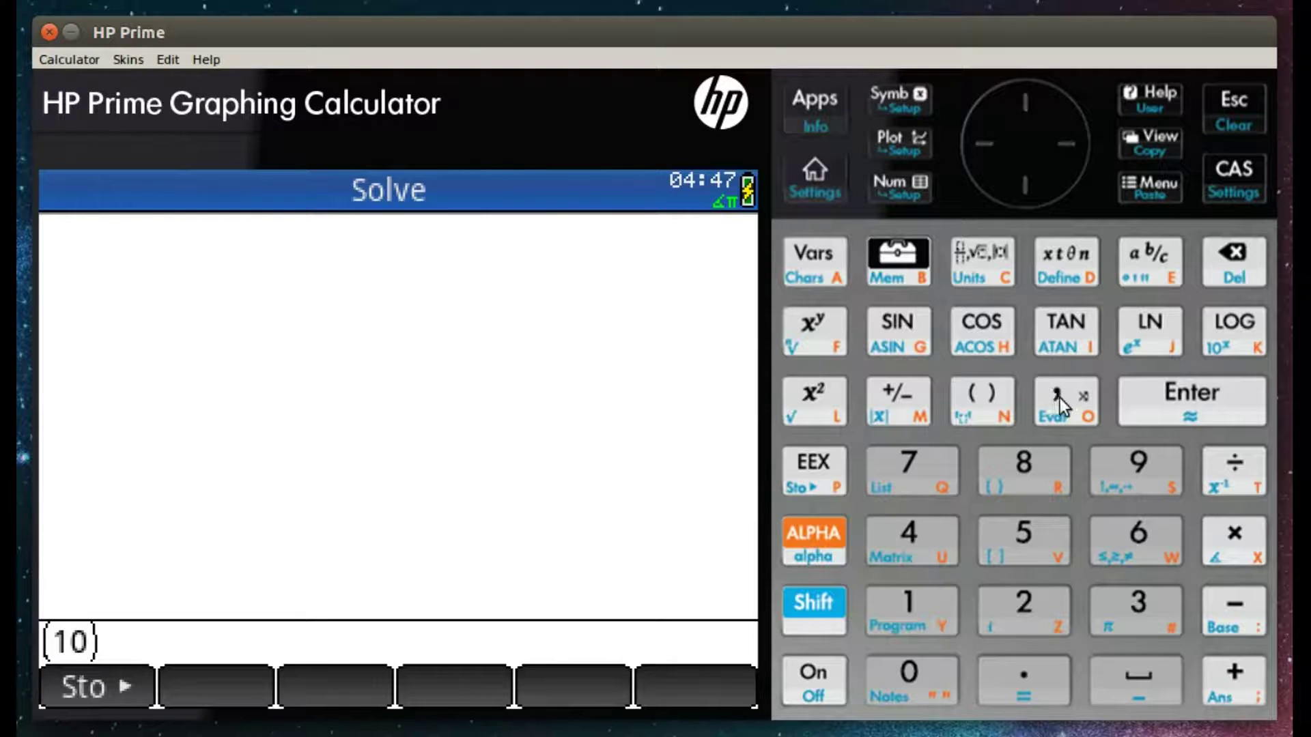
- Divide (10,20) by 2 to get 5+10*i
click(1058, 396)
click(1021, 607)
click(925, 658)
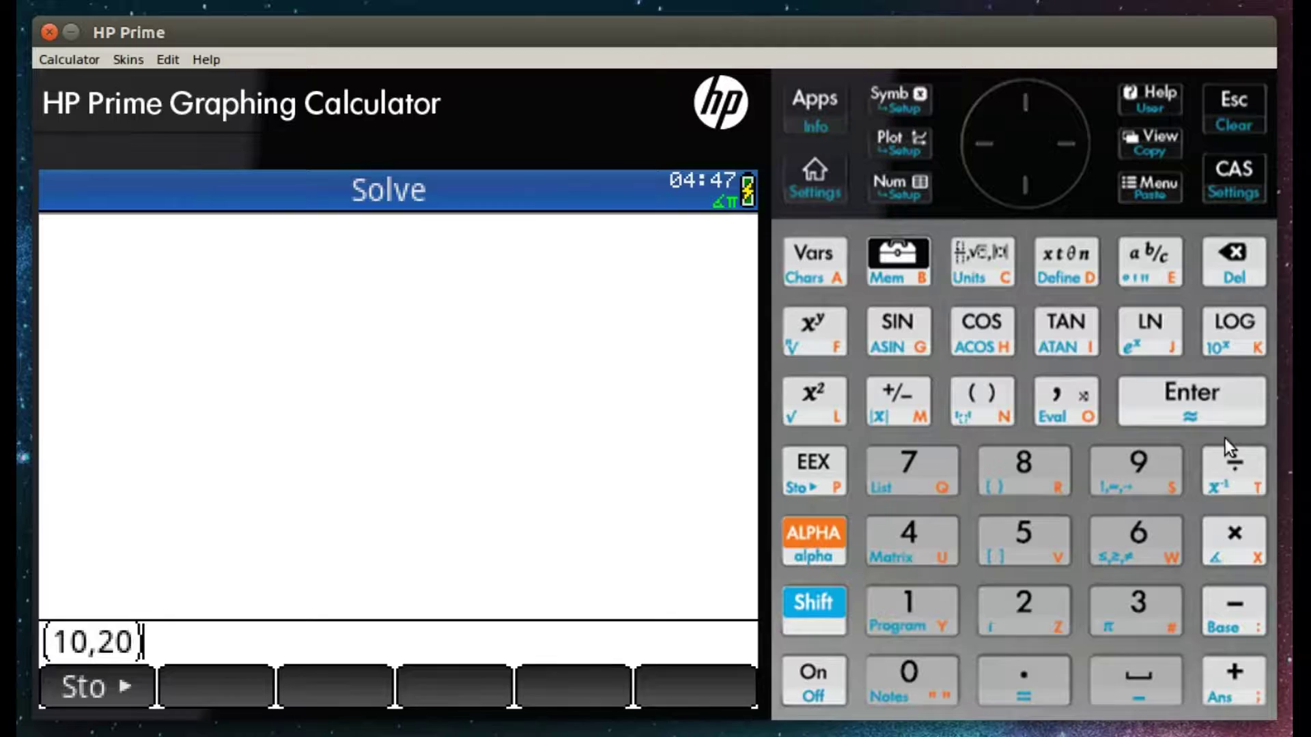
click(1233, 453)
click(1000, 627)
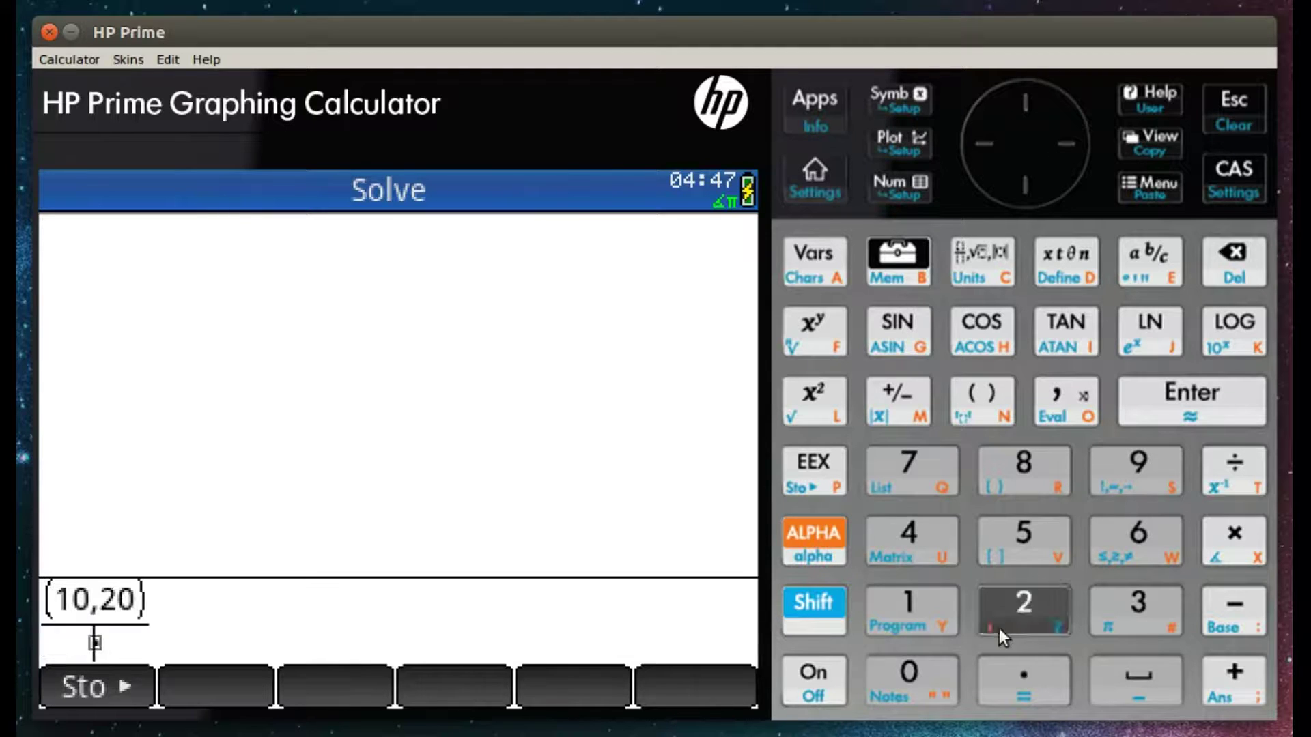
click(1190, 389)
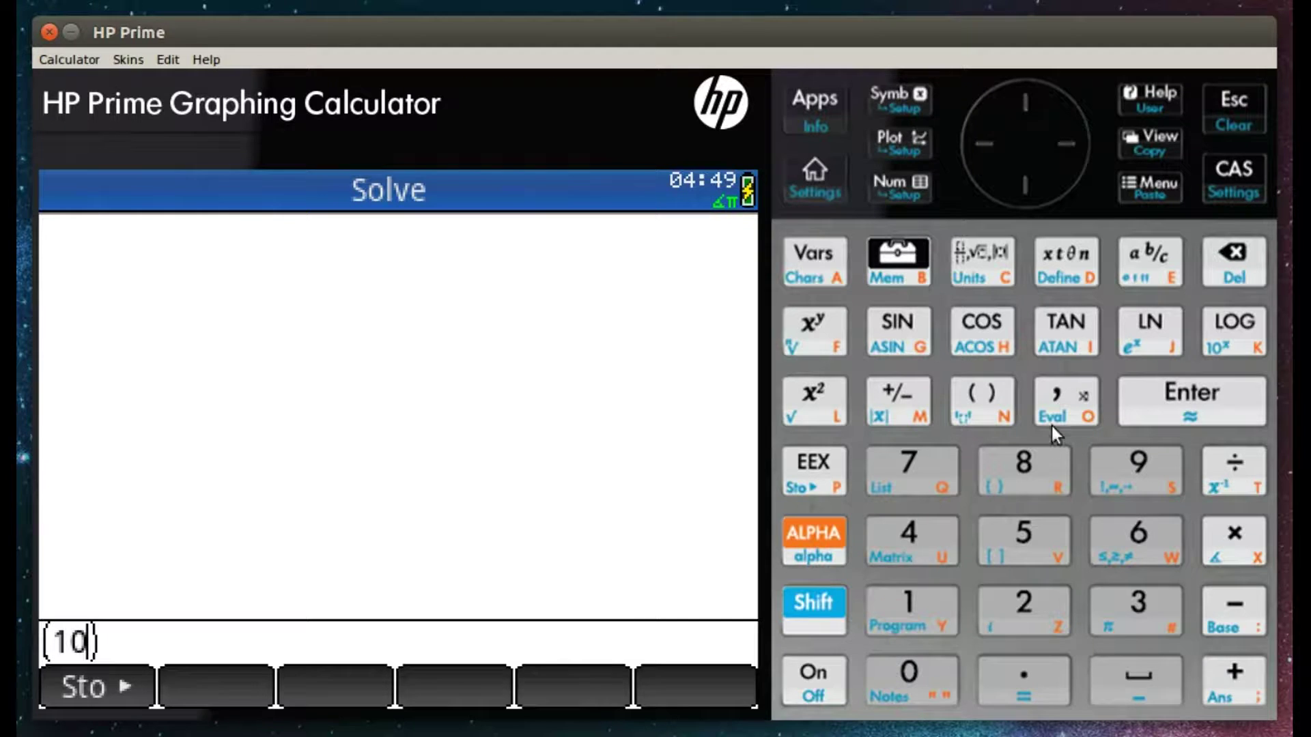
- Divide (10,20) by (2,2) to get 7.5+2.5*i
click(1054, 409)
click(1029, 604)
click(888, 684)
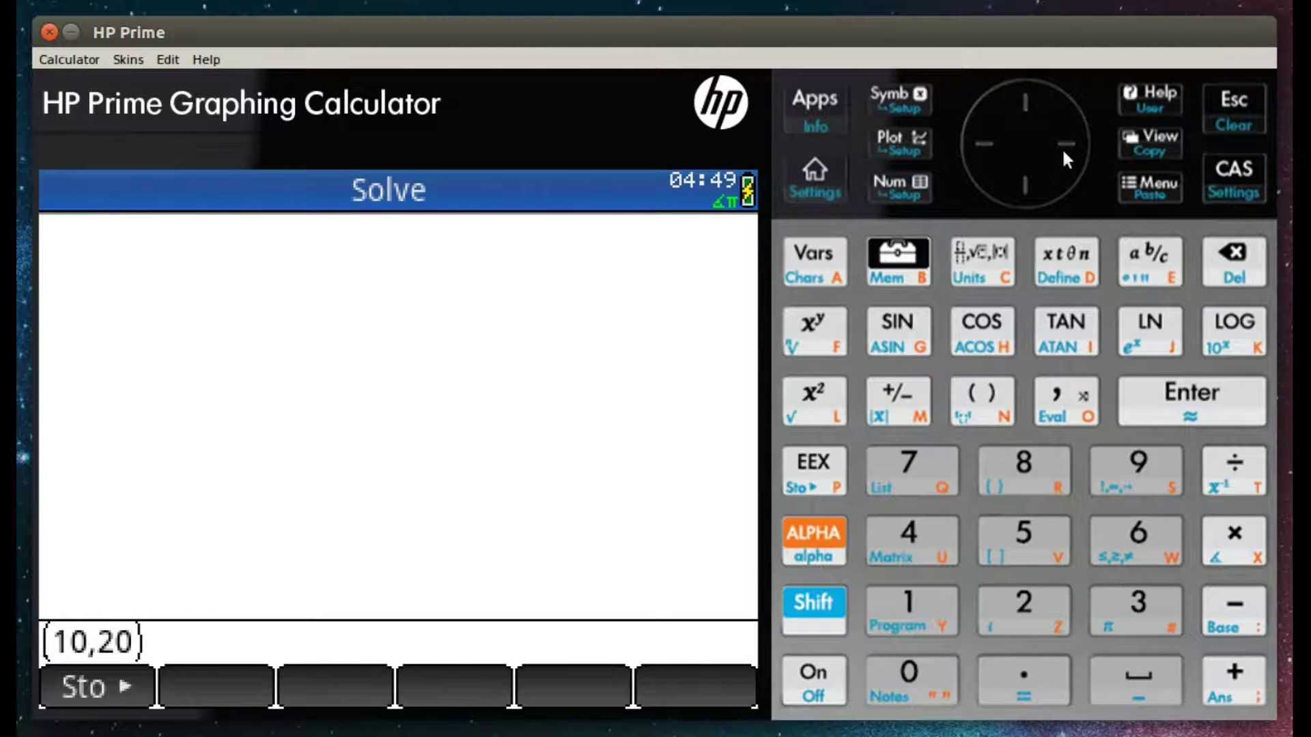
click(1226, 464)
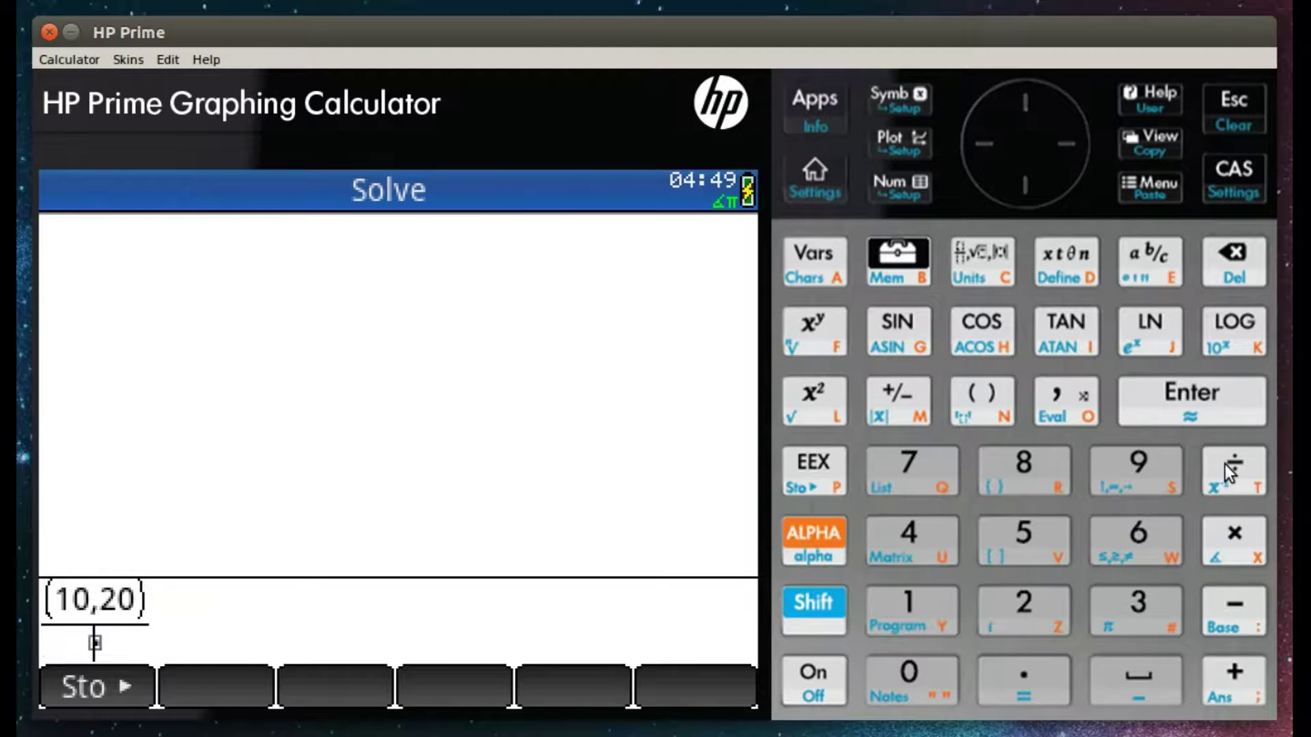
click(981, 401)
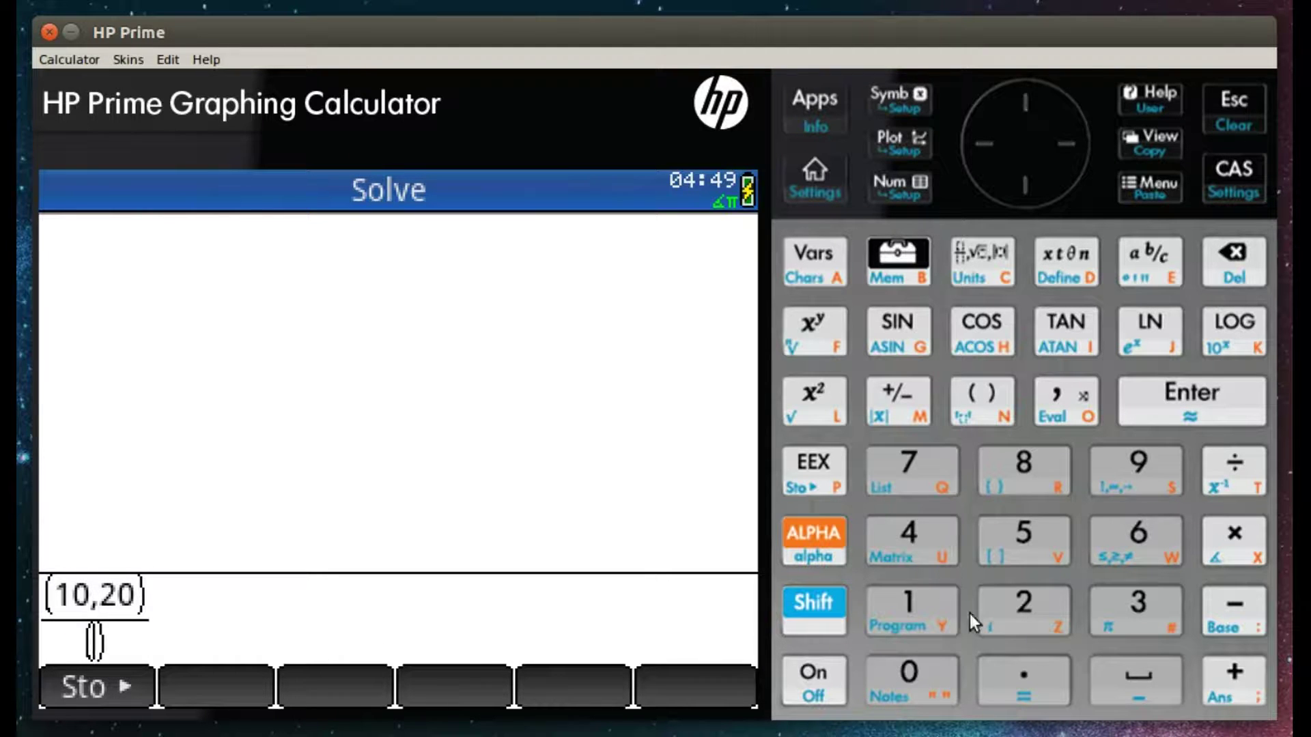
click(1003, 594)
click(1063, 399)
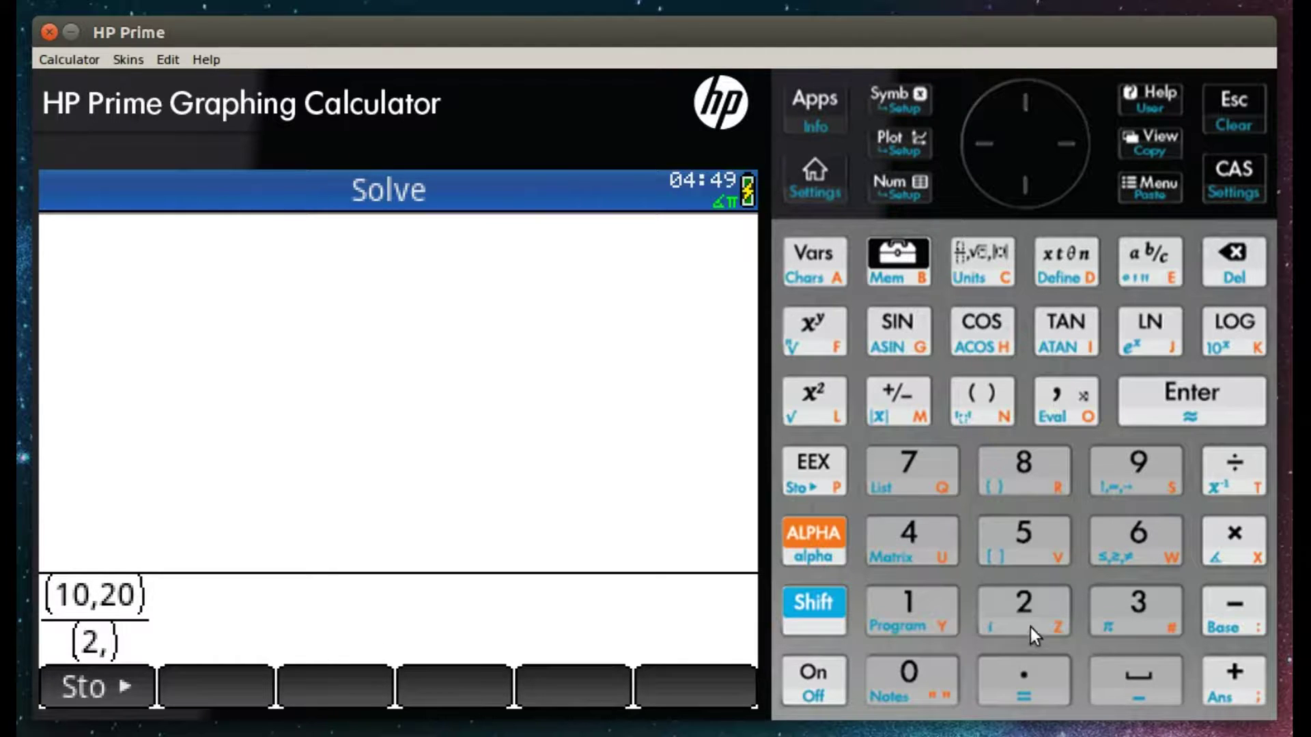
click(1030, 607)
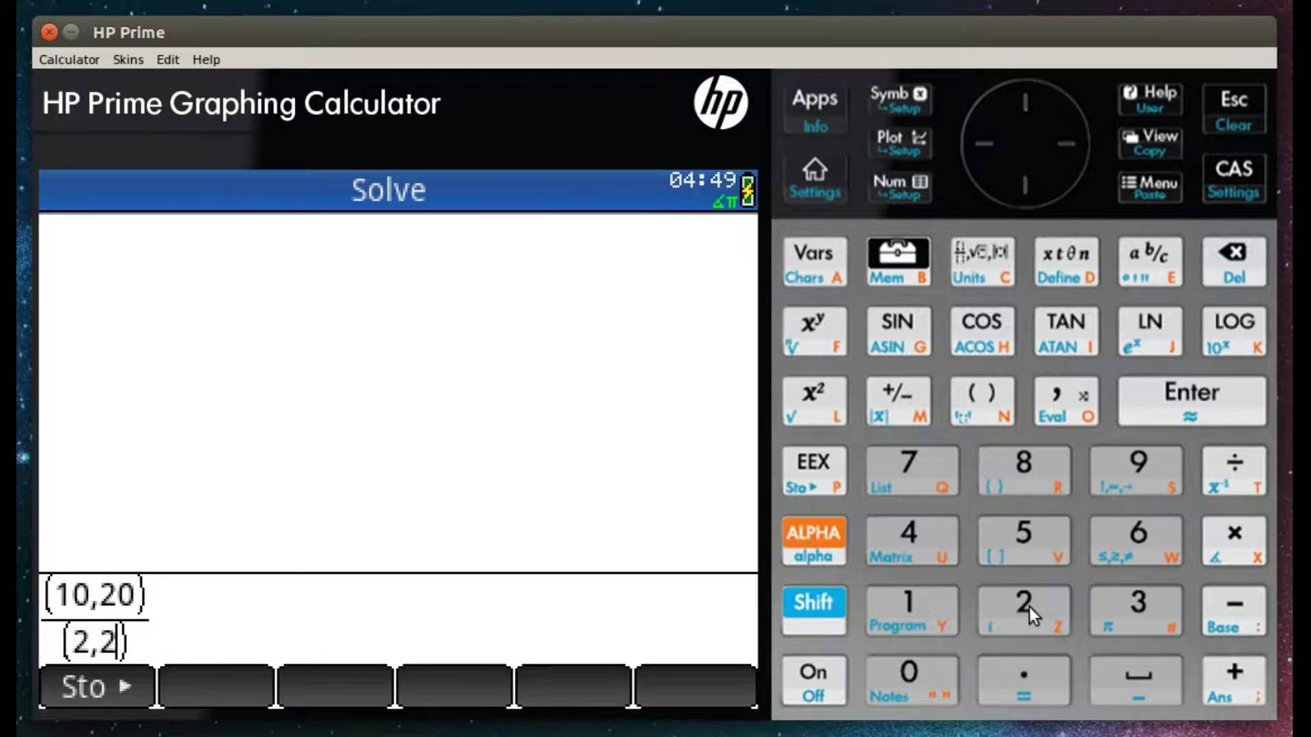
click(1169, 399)
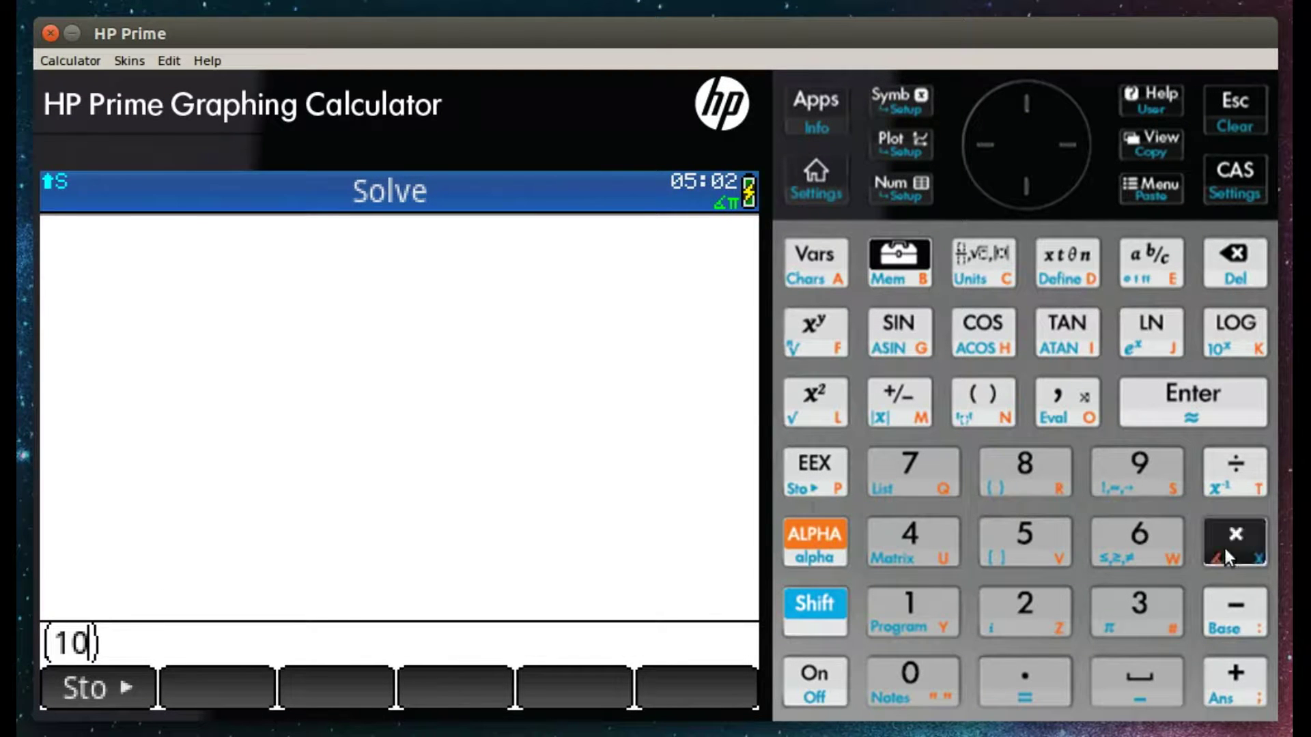
- Evaluate 10∡π, show it in DMS as 10∡-180°00'00", and re-evaluate it as 10∡-3.14159265359
click(1224, 549)
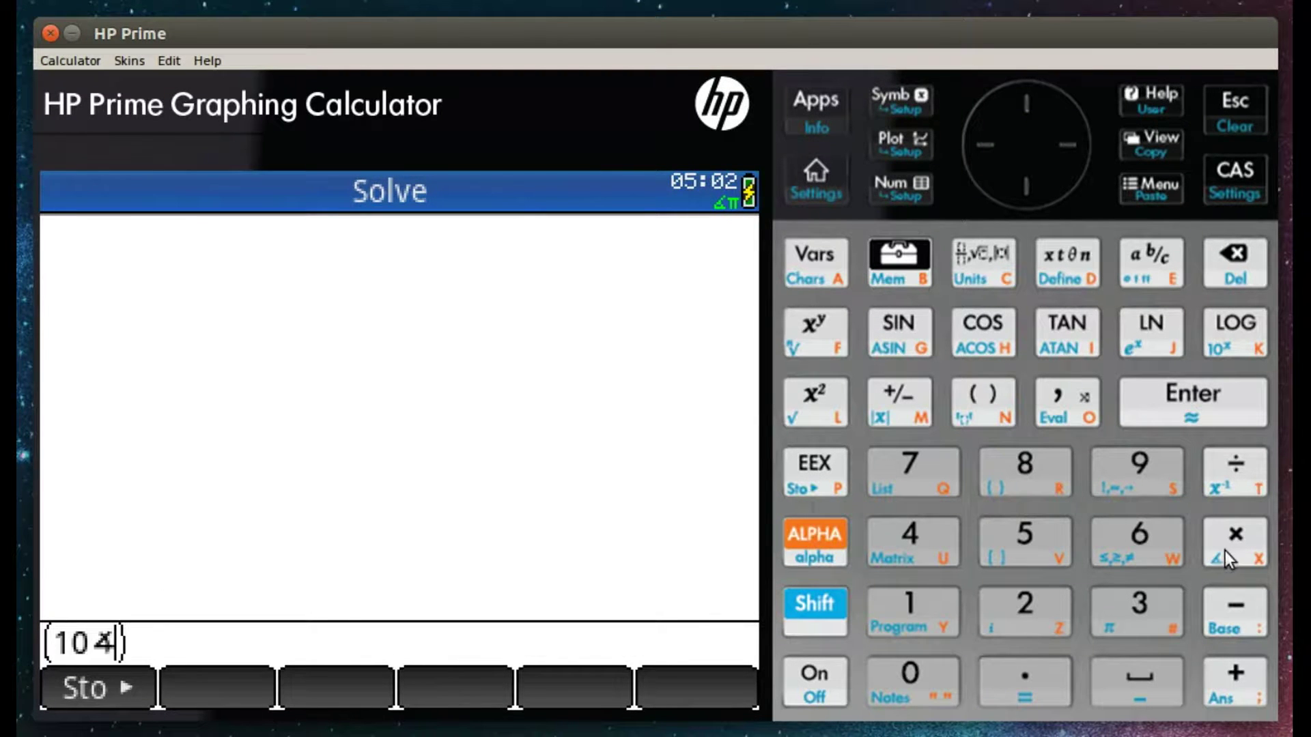
click(812, 602)
click(1133, 605)
click(1167, 389)
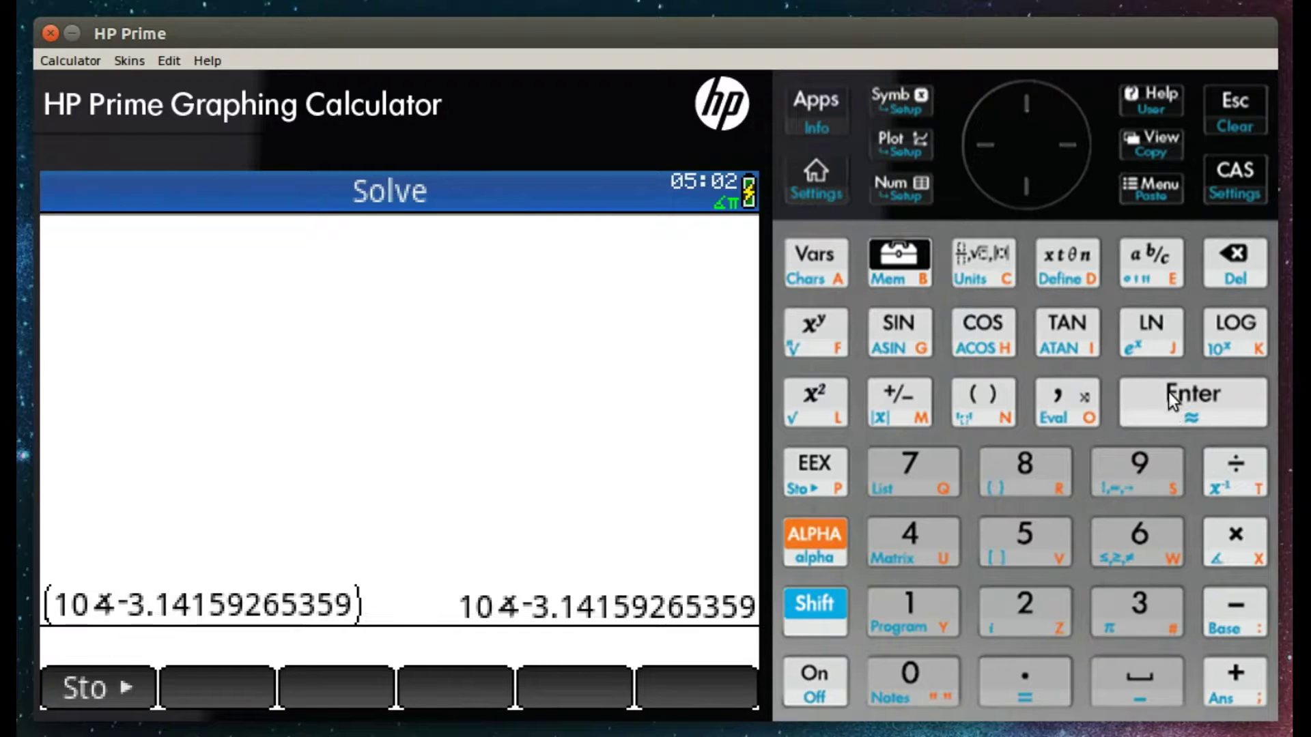
click(828, 603)
click(1152, 269)
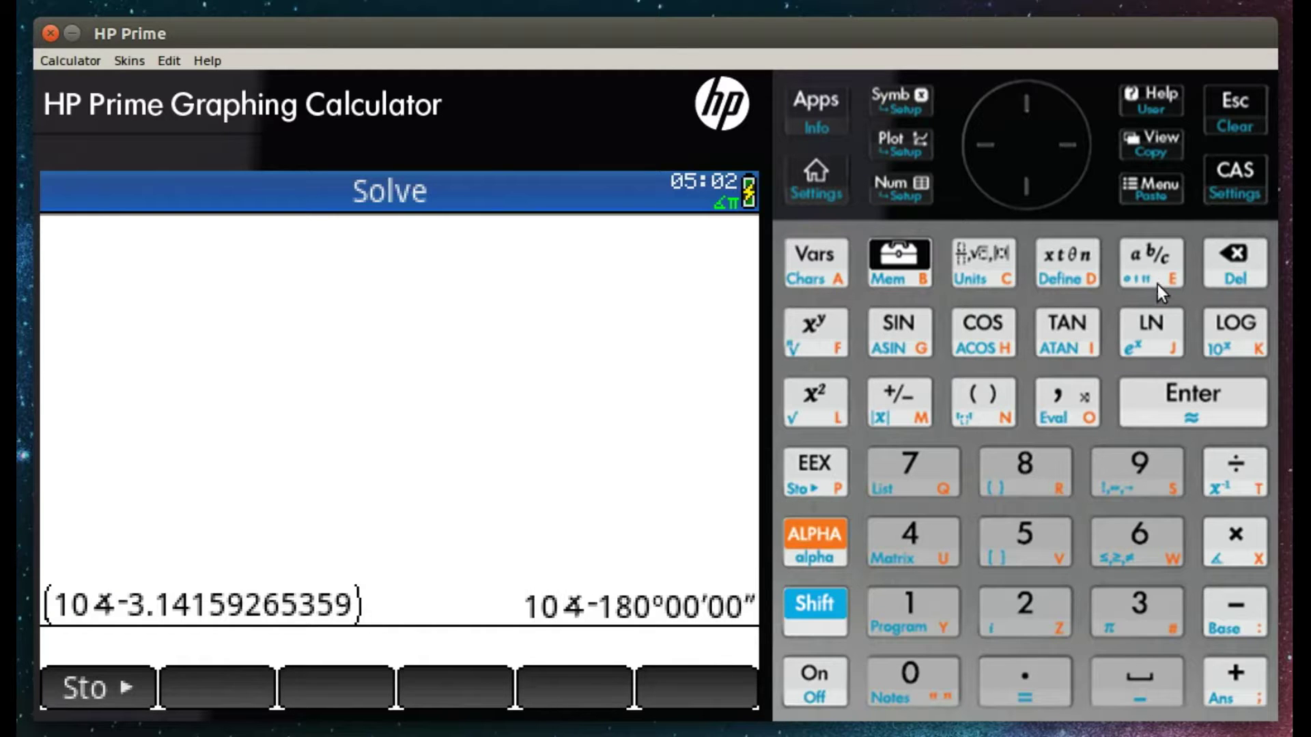
click(1242, 411)
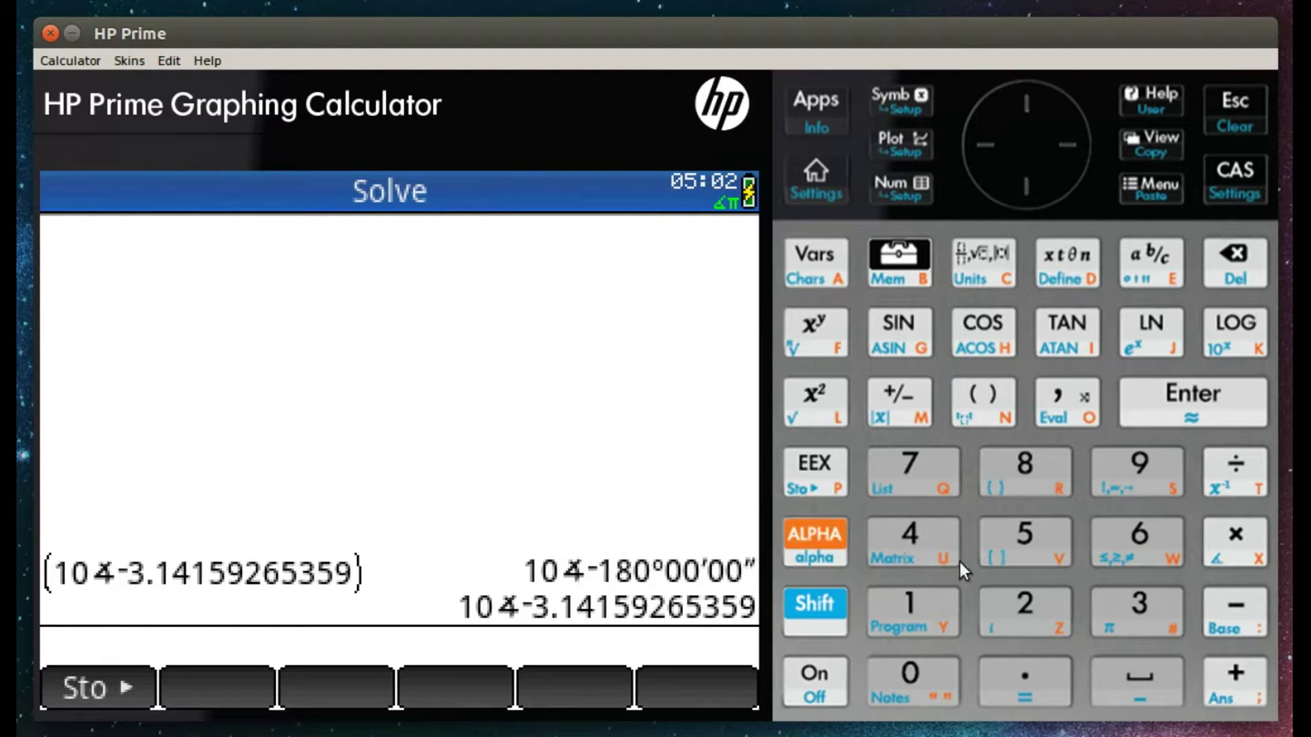
- Evaluate (10∡90°), giving 10∡1.57079632679
click(998, 392)
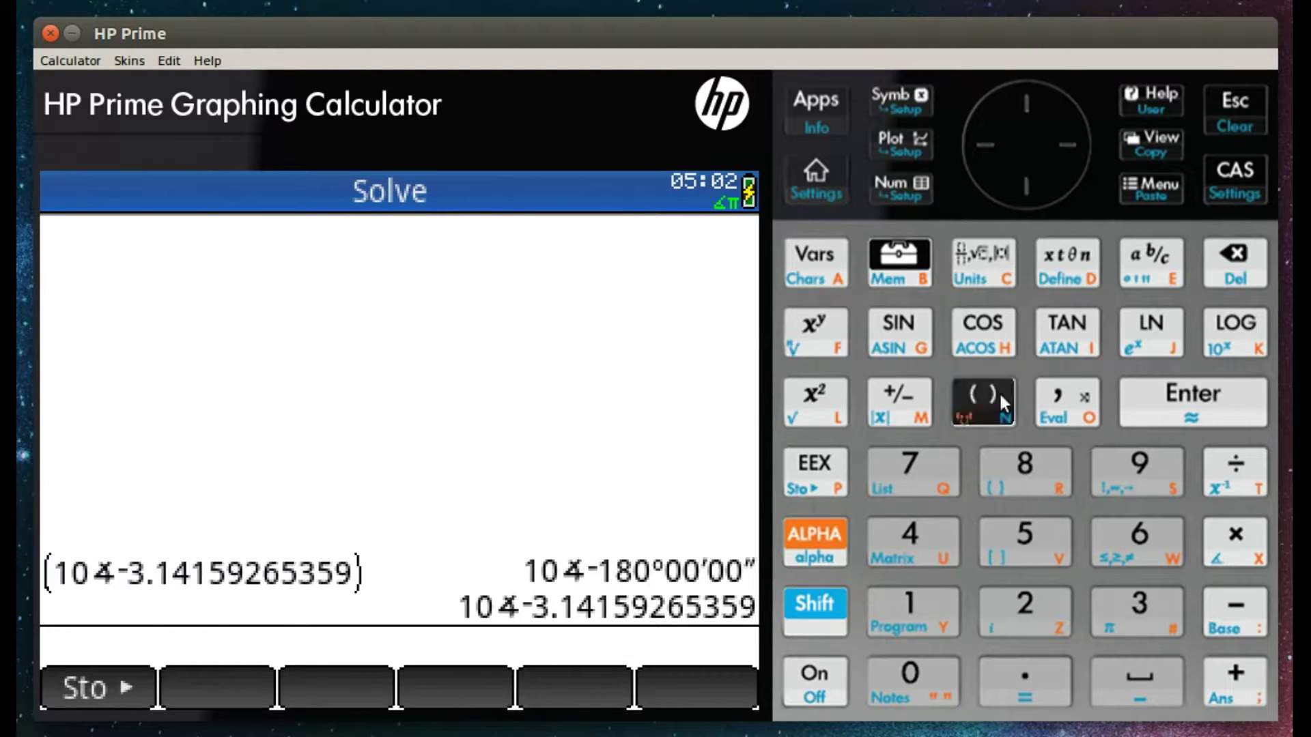
click(888, 624)
click(894, 682)
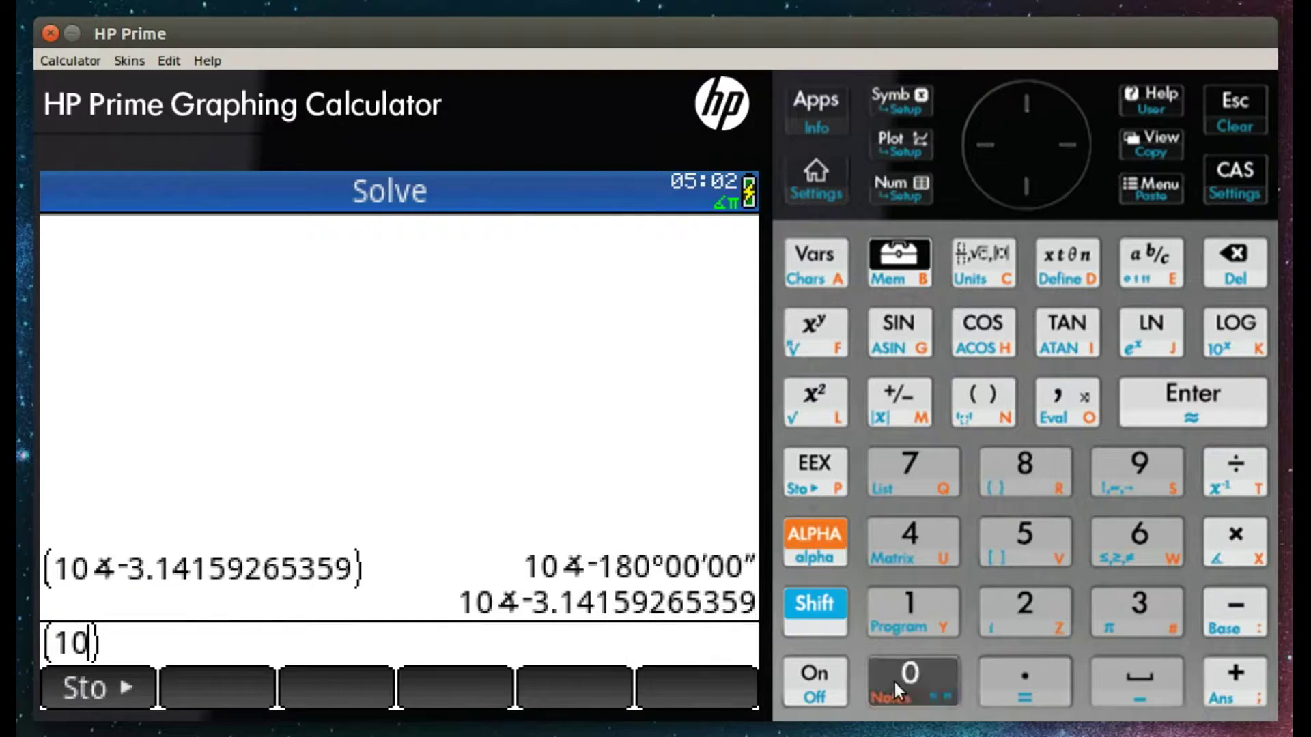
click(823, 611)
click(1260, 546)
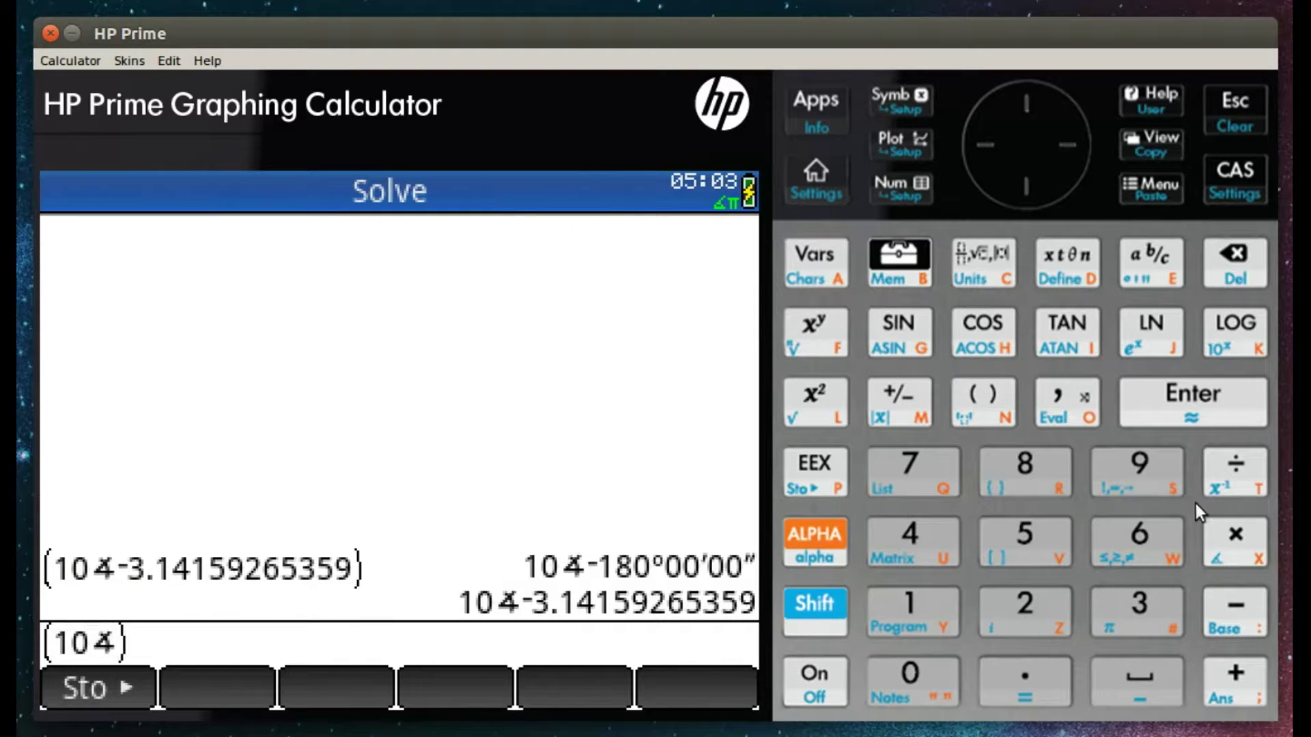
click(1152, 471)
click(932, 667)
click(826, 605)
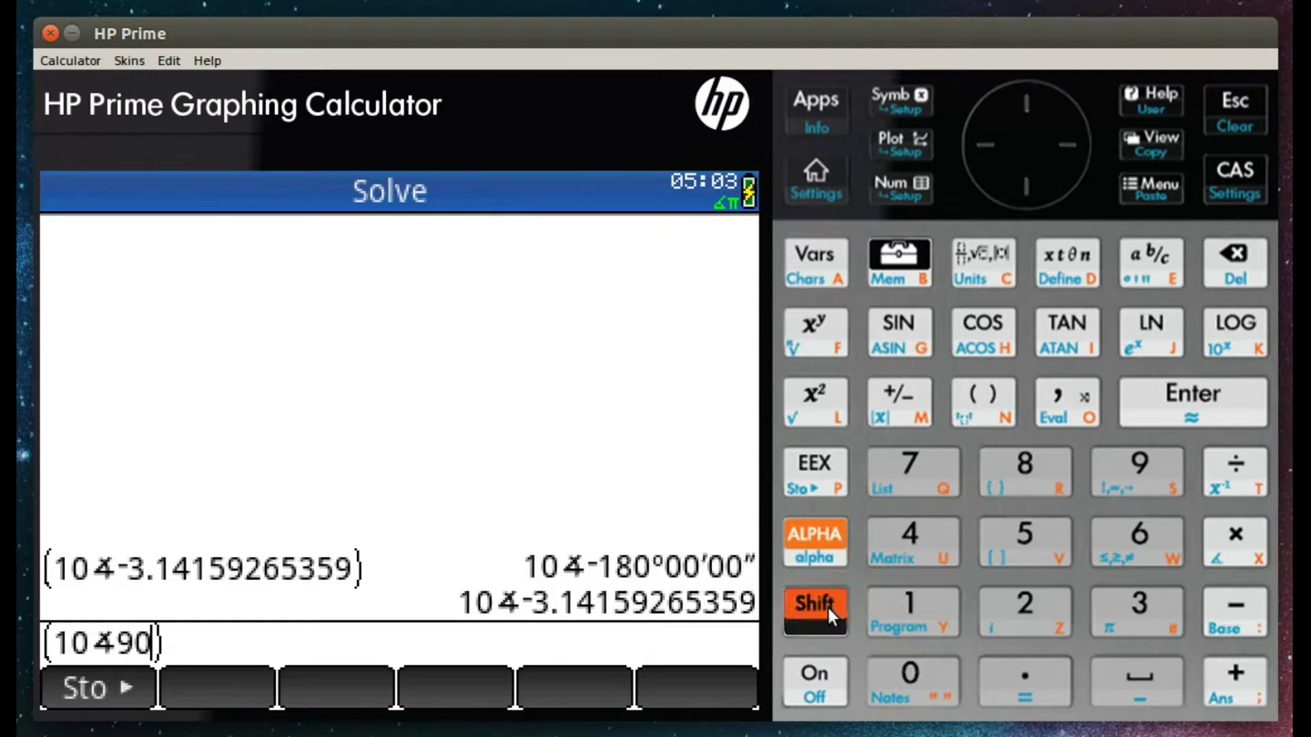
click(1137, 265)
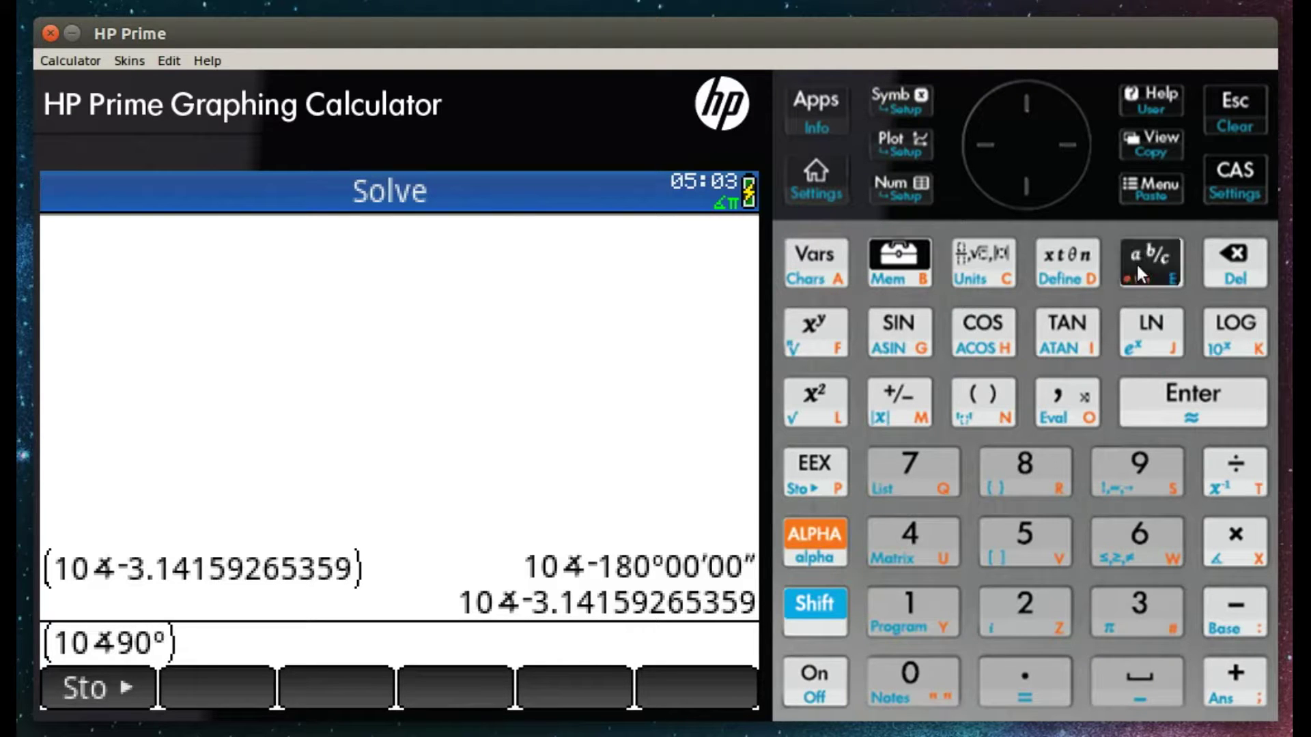
click(1196, 396)
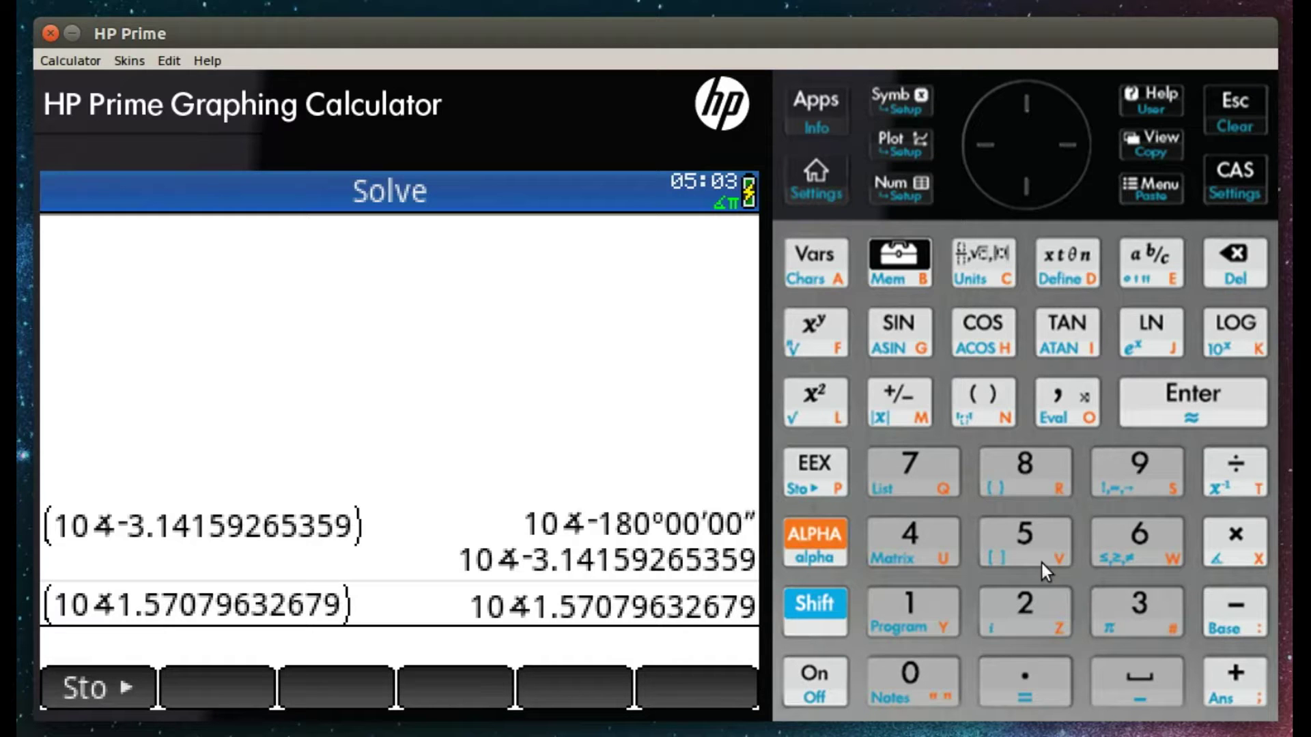
- Evaluate 1.57*180/π to get 89.9543738355 degrees
click(896, 605)
click(995, 661)
click(1007, 543)
click(949, 481)
click(1239, 538)
click(928, 600)
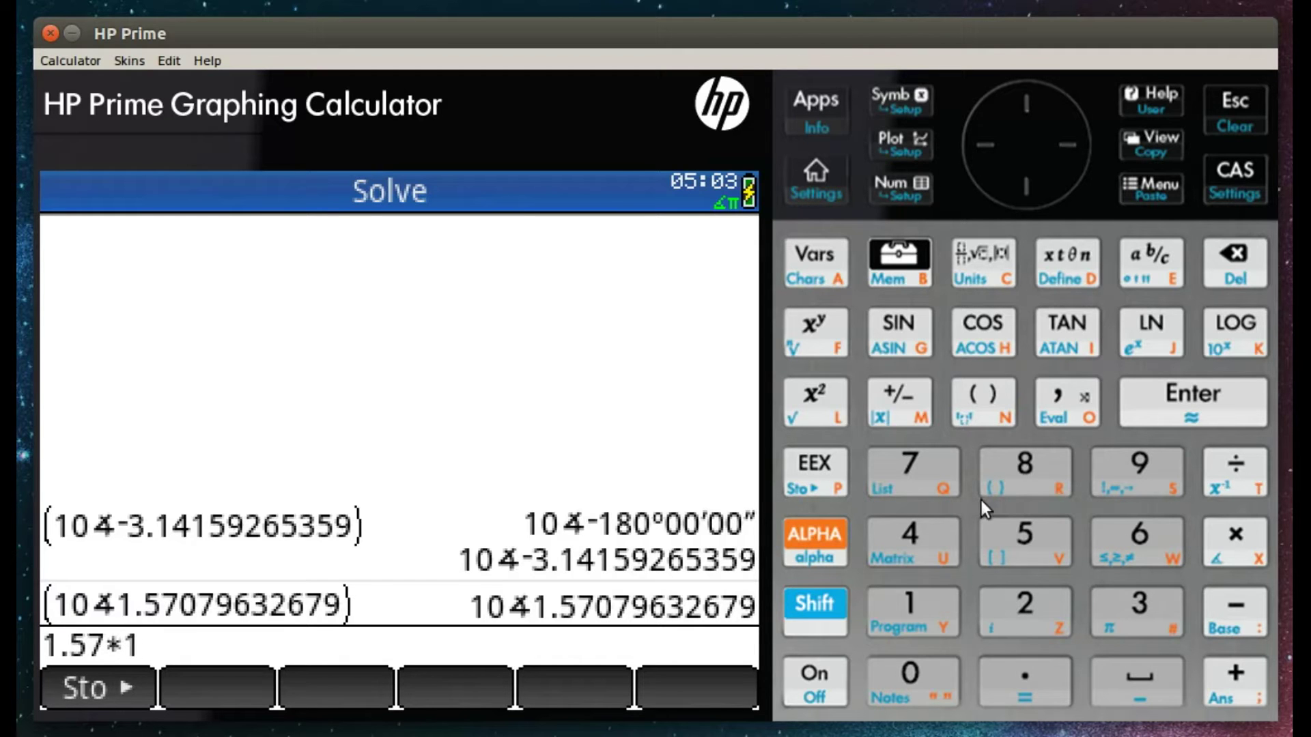
click(1005, 488)
click(929, 692)
click(1236, 482)
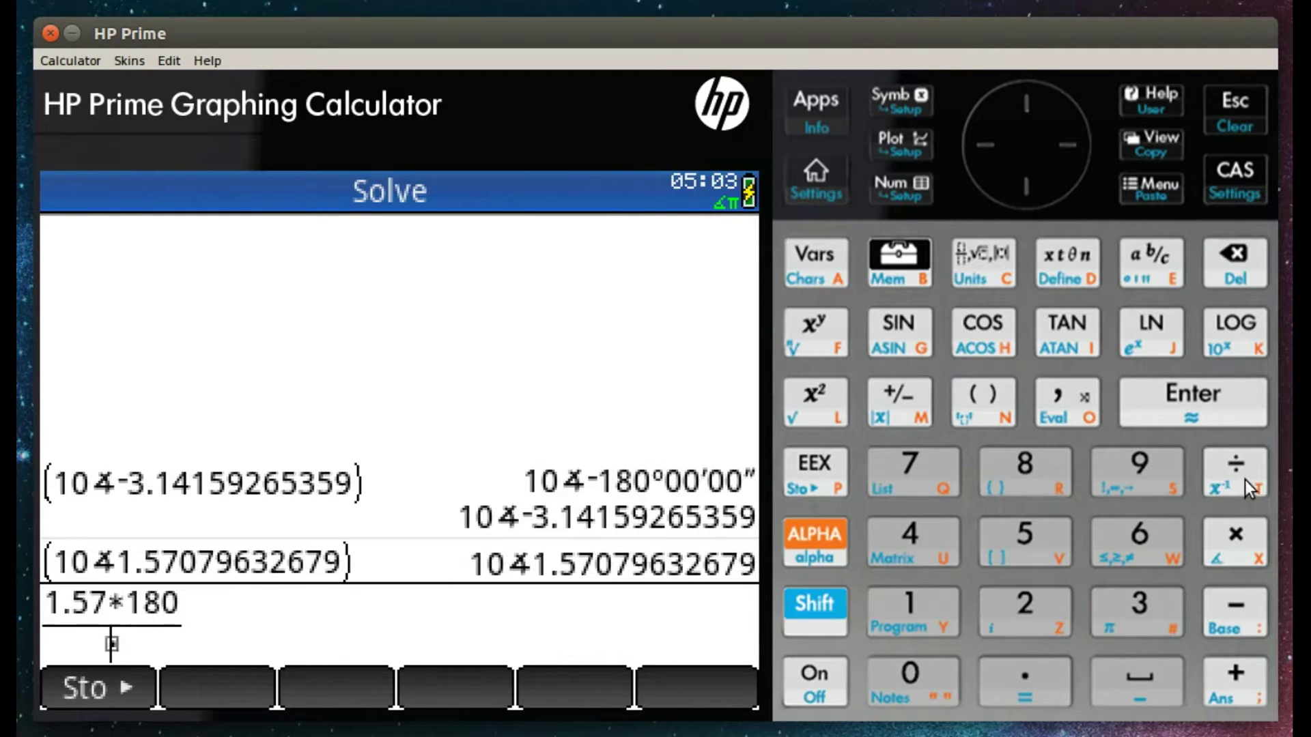
click(825, 612)
click(1139, 609)
click(1148, 411)
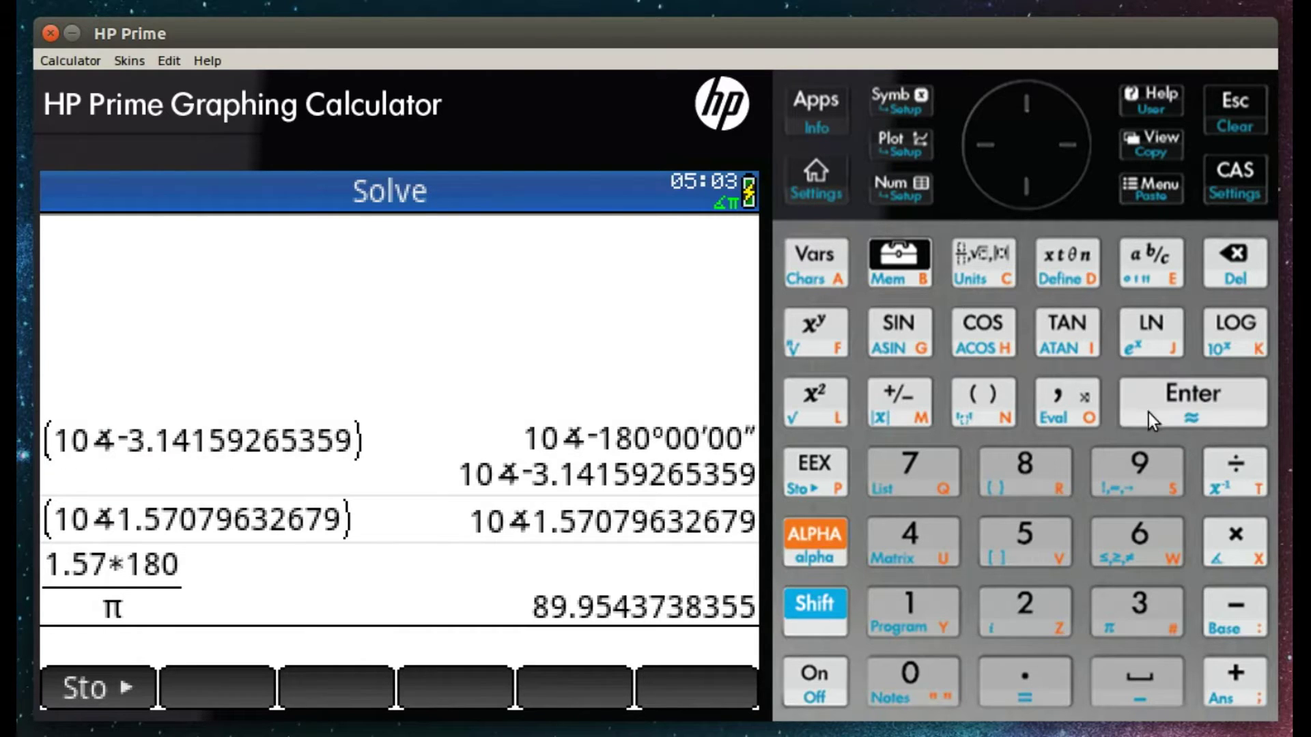